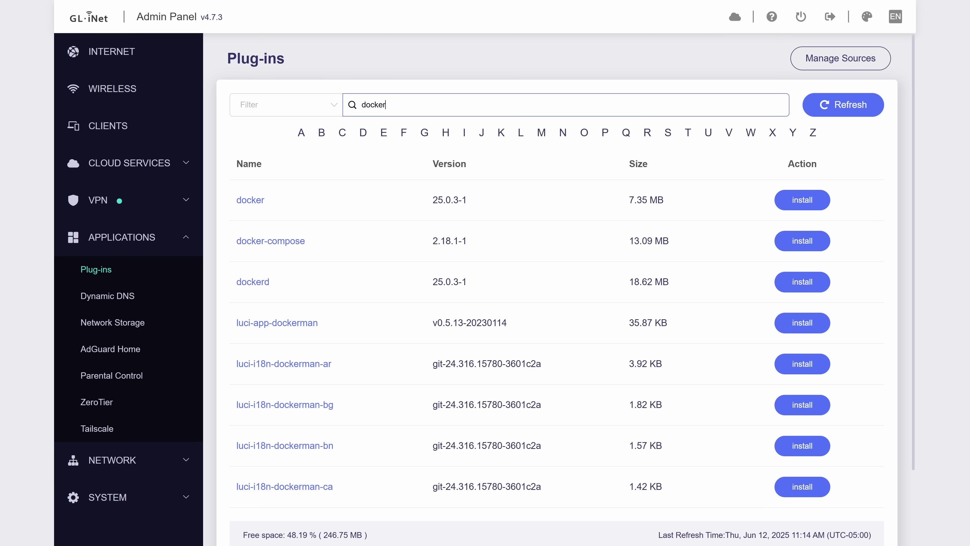
# - Show the router's Internet overview, with Ethernet 1 as the DHCP WAN connection
pyautogui.click(803, 200)
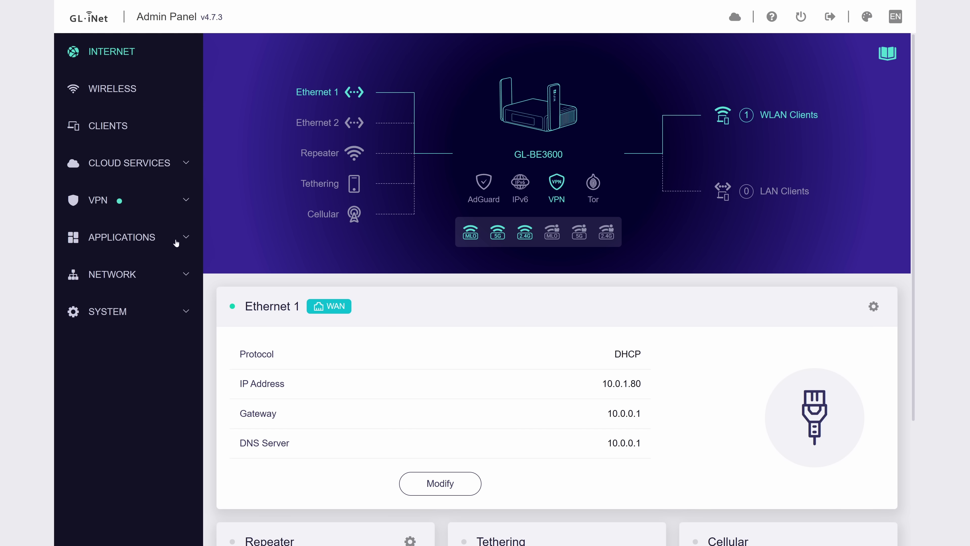
# - Go to Applications > Network Storage and open the Samba settings for /disk1_part1/share
pyautogui.click(153, 237)
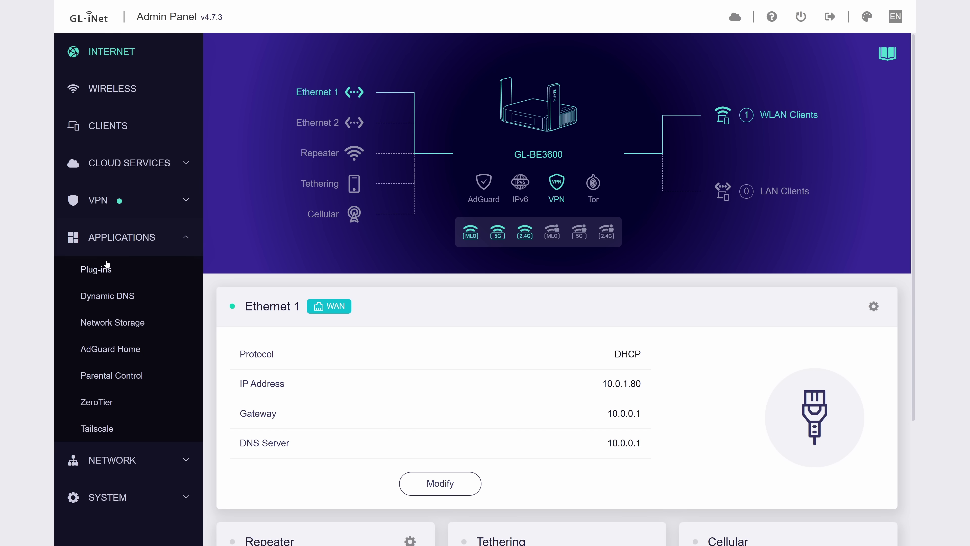
pyautogui.click(107, 324)
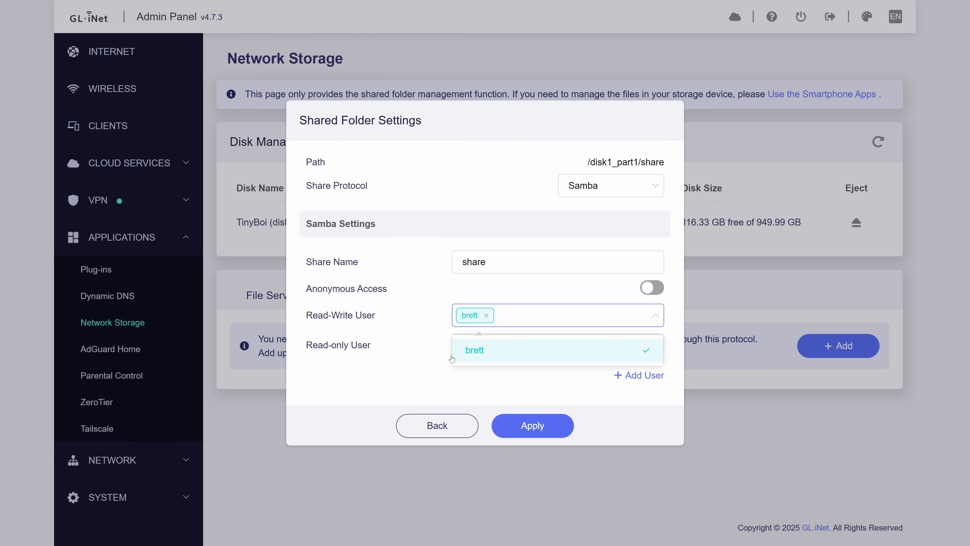
pyautogui.click(432, 325)
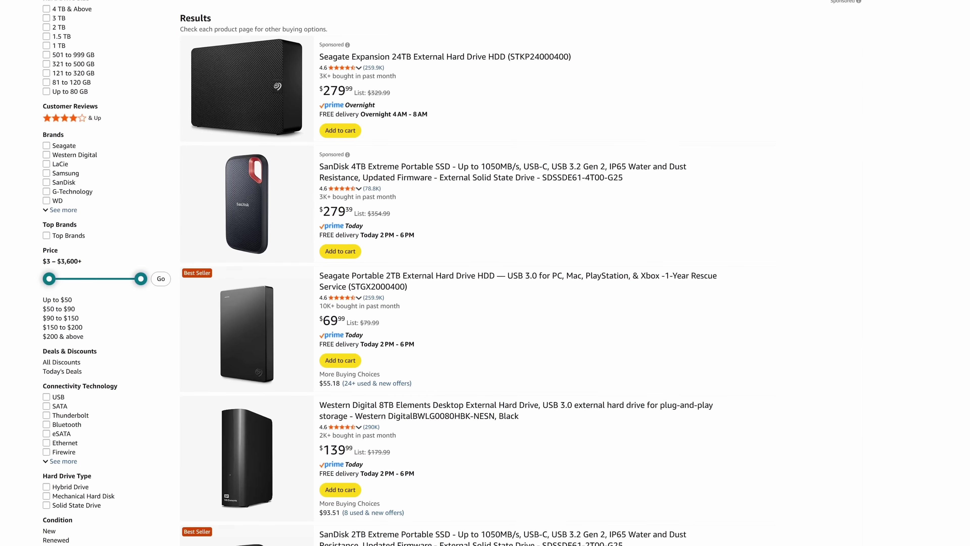
# - Scroll down through the Amazon external hard drive search results
pyautogui.scroll(-6, 485, 273)
pyautogui.scroll(-8, 485, 273)
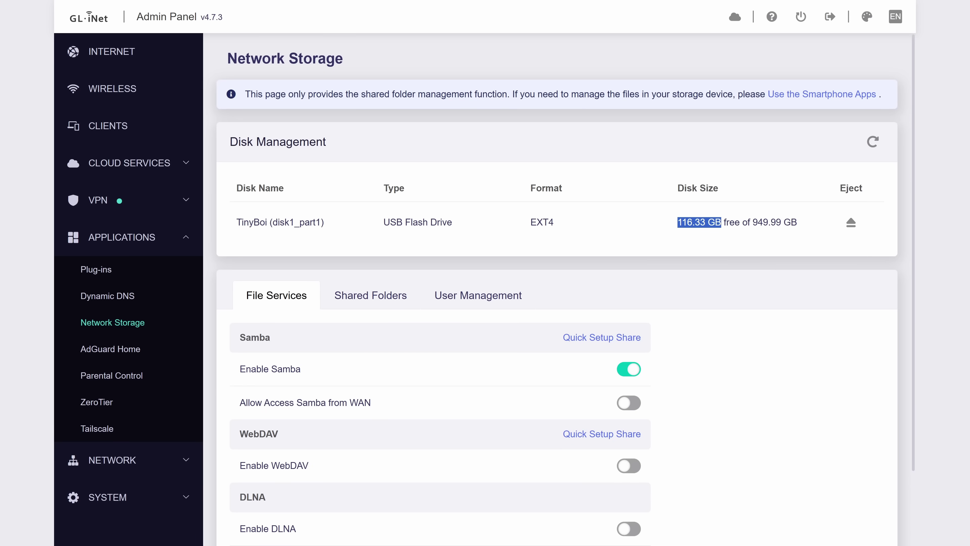
# - Select the Disk Size text showing 116.33 GB free of 949.99 GB
pyautogui.moveTo(752, 222); pyautogui.dragTo(800, 224)
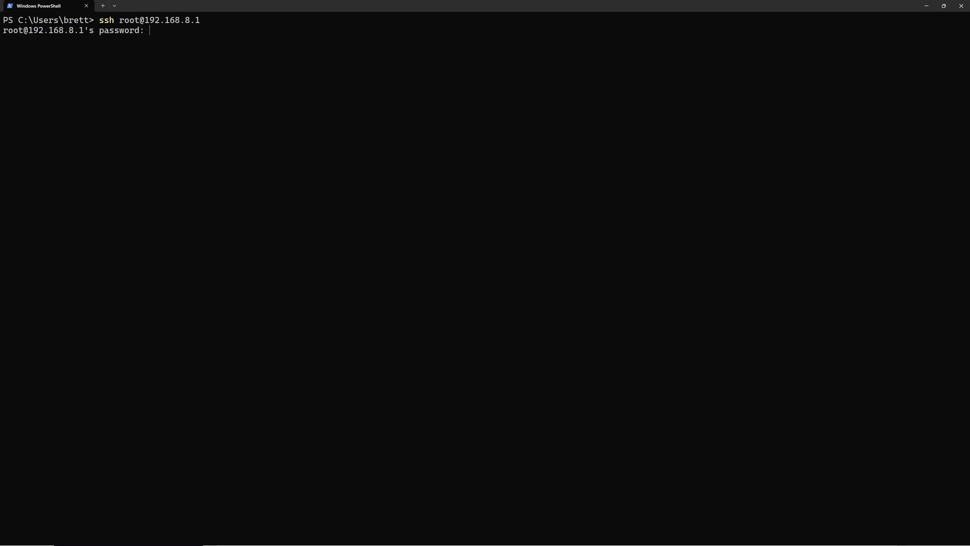
# - Log in as root over SSH, list /tmp/mountd/, and create a share folder in disk1_part1
pyautogui.press('Return')
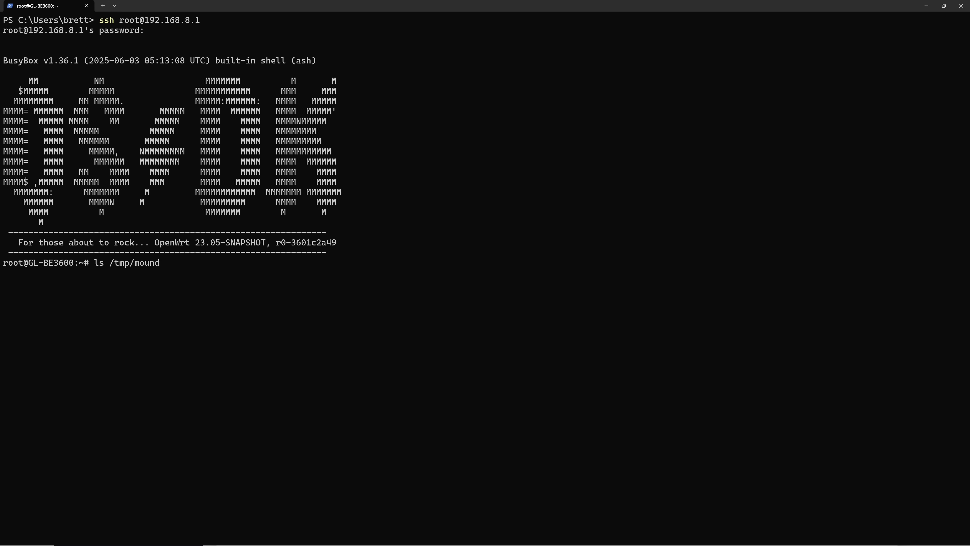
pyautogui.press('Return')
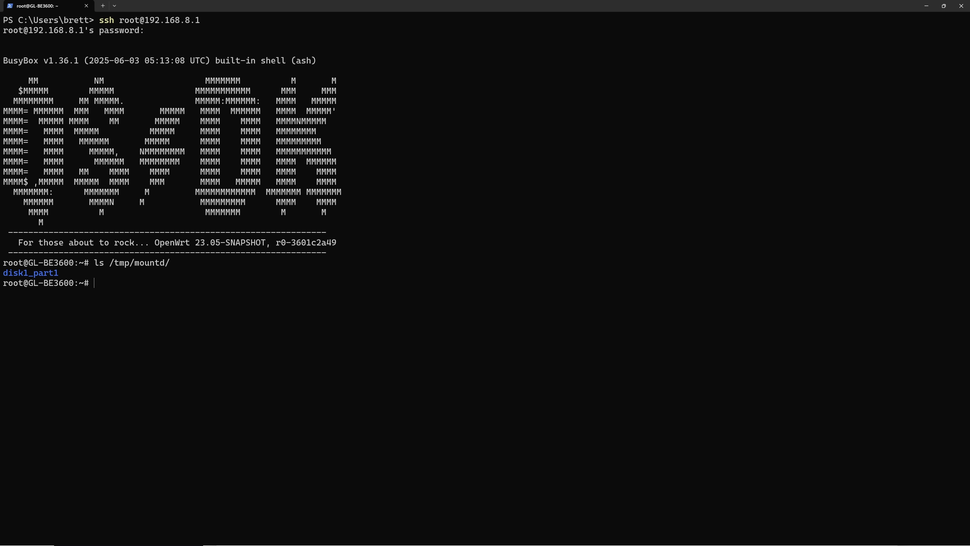
pyautogui.write('cd /tmp/mountd/disk1_part1/')
pyautogui.press('Return')
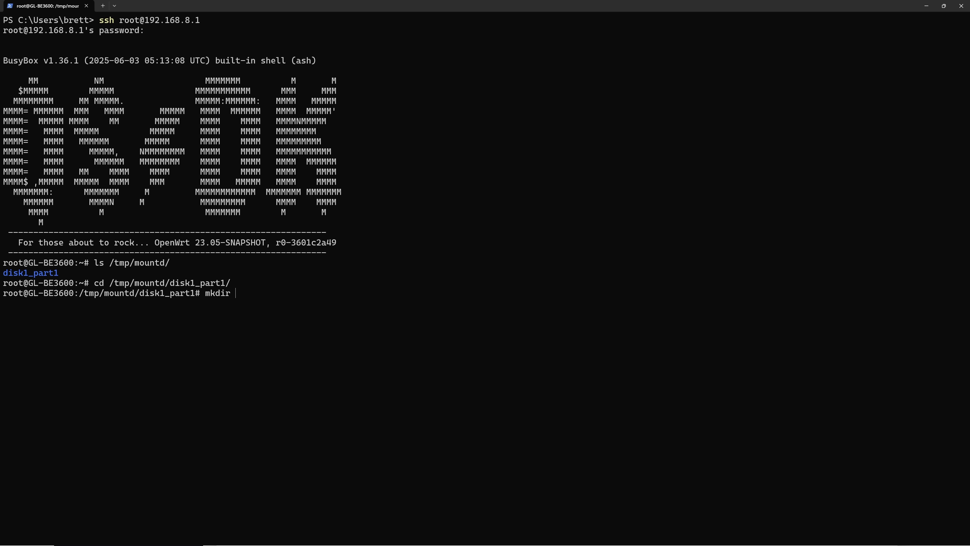
pyautogui.write('mkdir share')
pyautogui.press('Return')
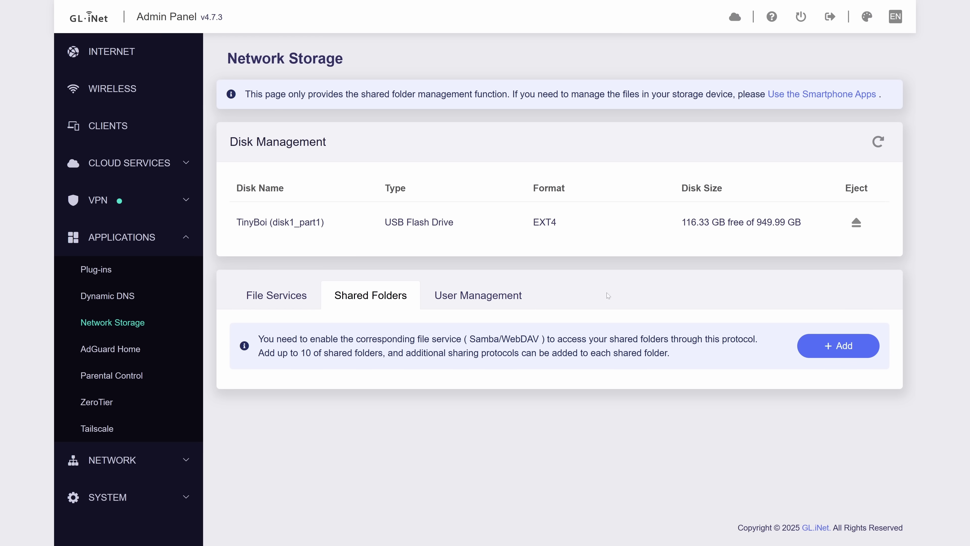
# - Add /disk1_part1/share as a Samba shared folder with a new read-write user and password
pyautogui.click(824, 340)
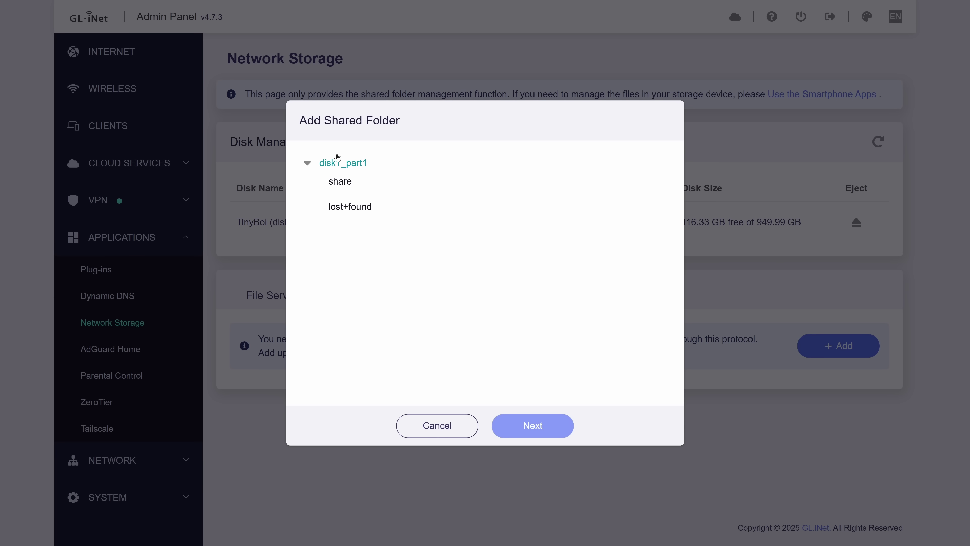
pyautogui.click(338, 183)
pyautogui.click(517, 417)
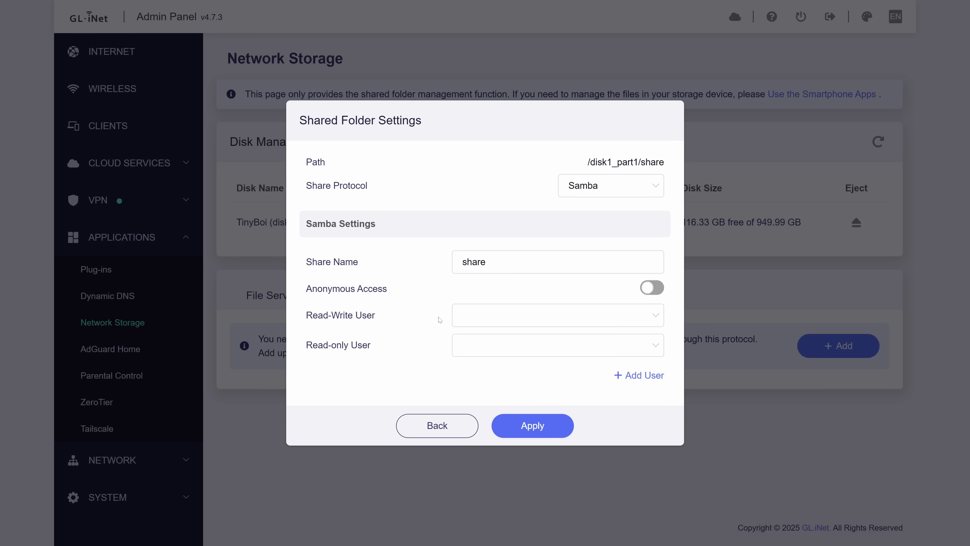
pyautogui.click(479, 319)
pyautogui.click(419, 319)
pyautogui.click(639, 375)
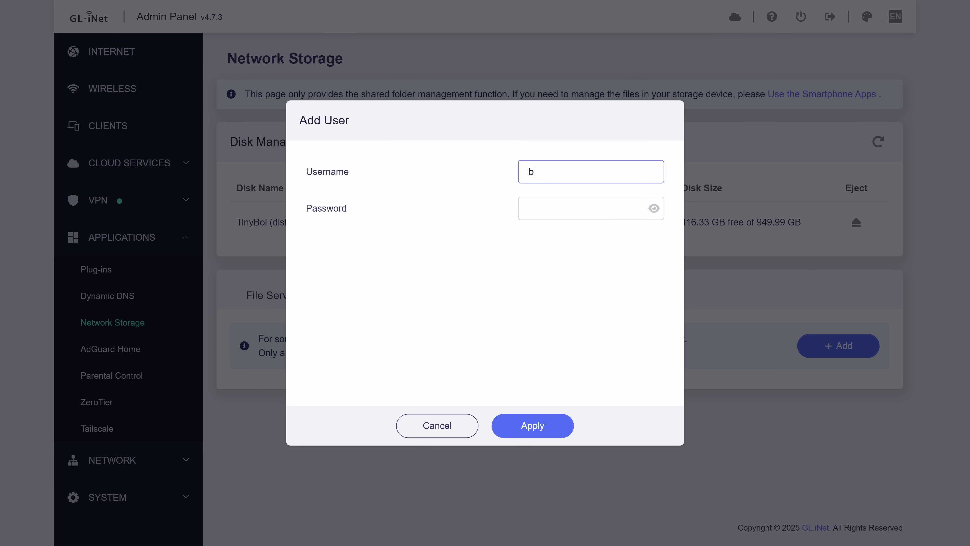
pyautogui.press('Tab')
pyautogui.press('Return')
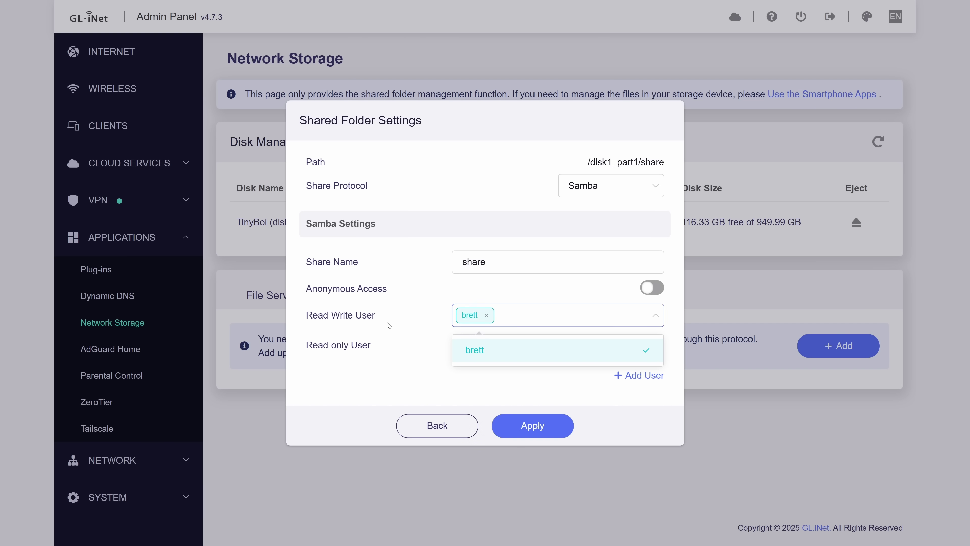
pyautogui.click(531, 423)
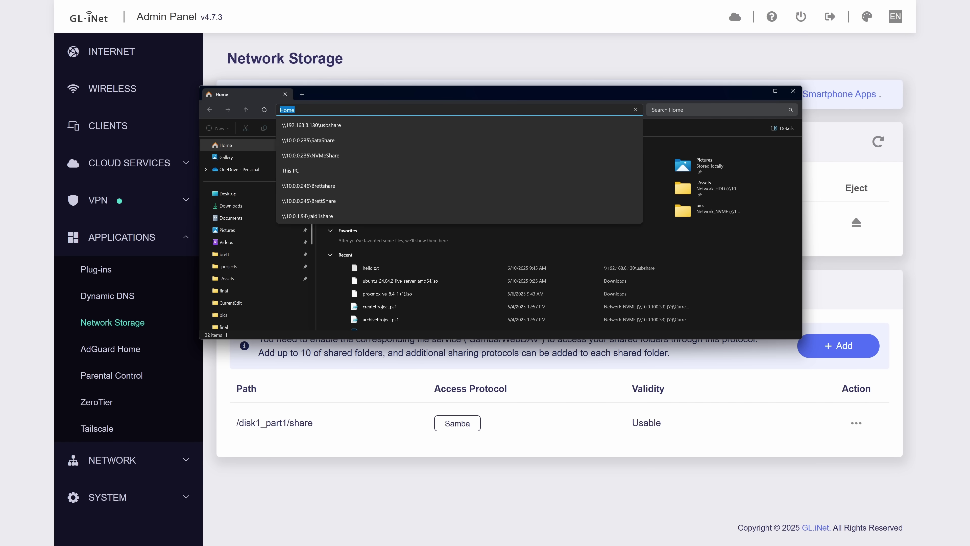
# - Create a new text document, subscribe.txt, inside the network share in Explorer
pyautogui.rightClick(384, 192)
pyautogui.moveTo(451, 237)
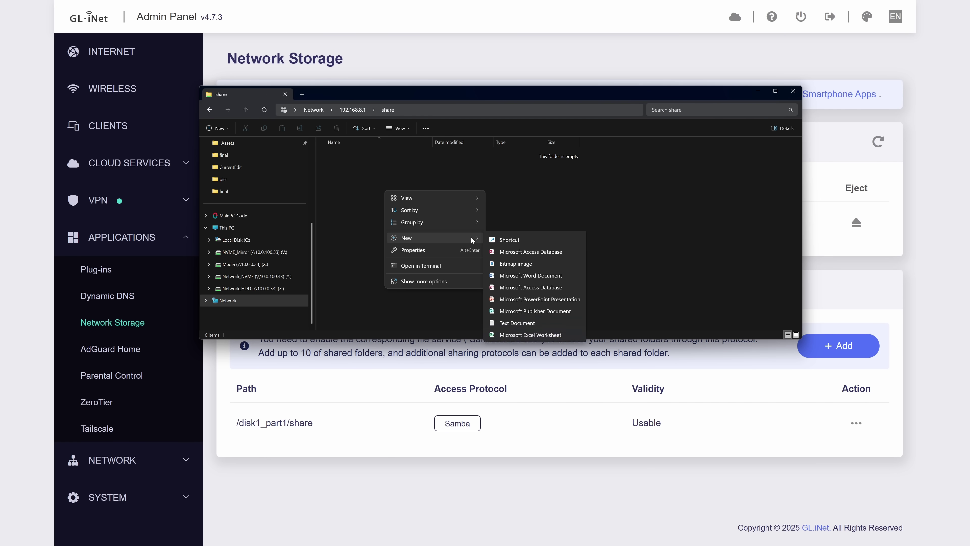
pyautogui.click(517, 334)
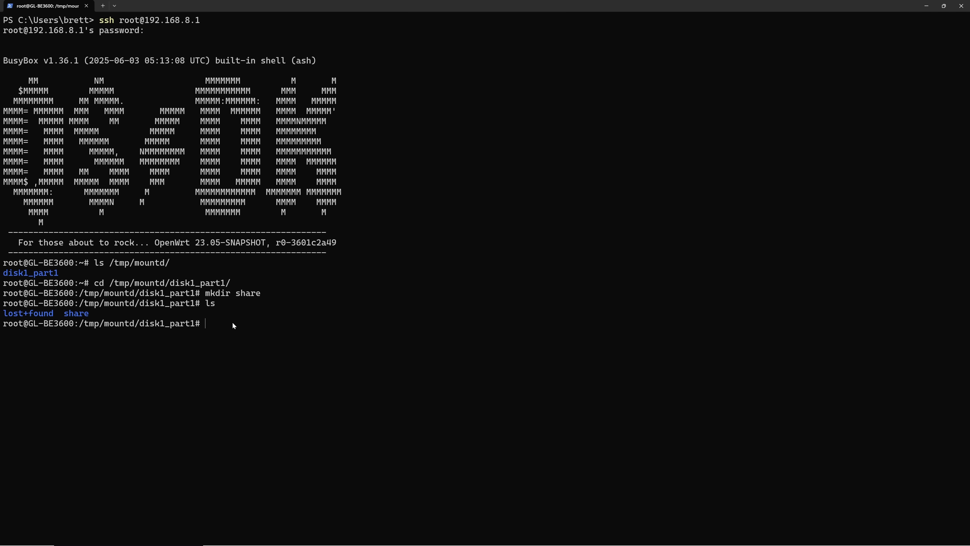
# - List share/ over SSH and highlight subscribe.txt in the output
pyautogui.write('ls s')
pyautogui.press('Tab')
pyautogui.press('Return')
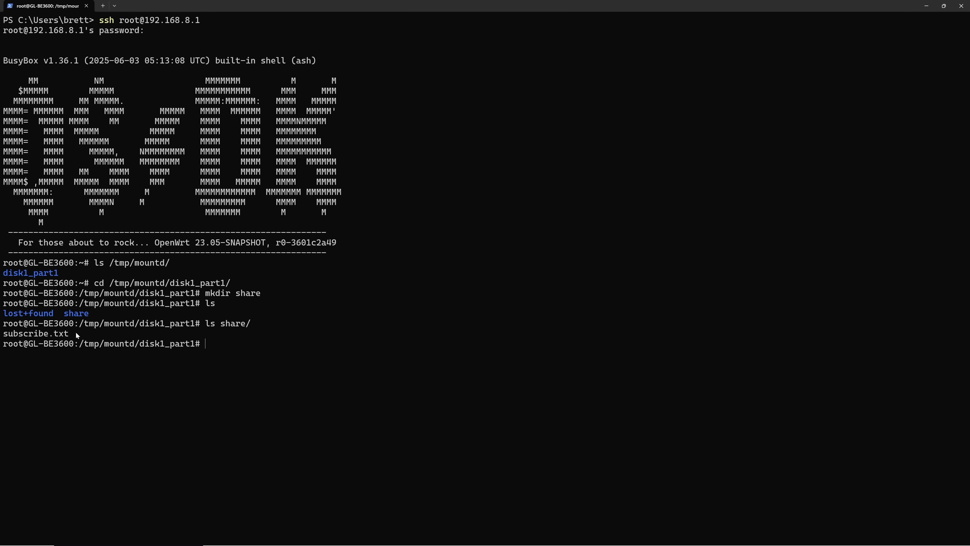
pyautogui.moveTo(76, 333); pyautogui.dragTo(34, 336)
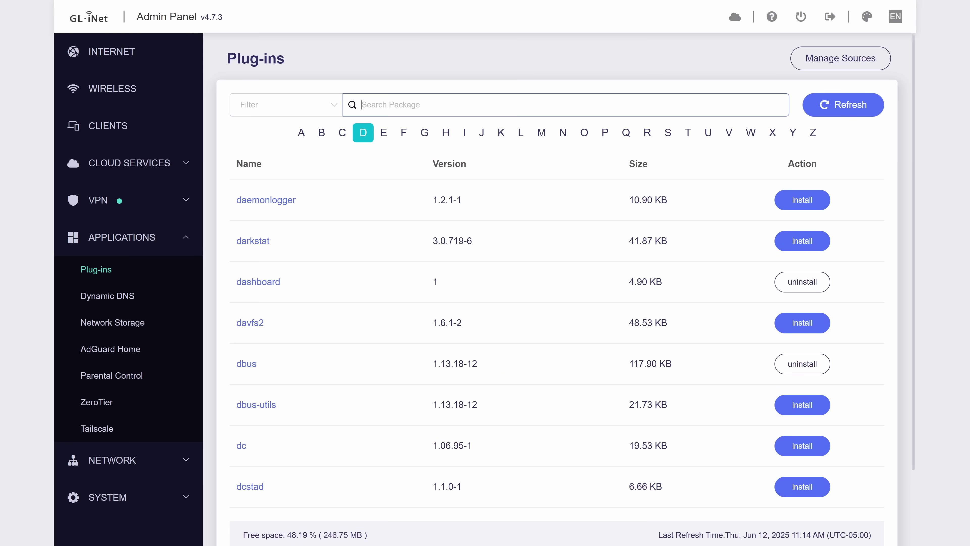
# - Filter plug-ins by 'do', install docker and dockerd, then type docker ps over SSH
pyautogui.write('docker')
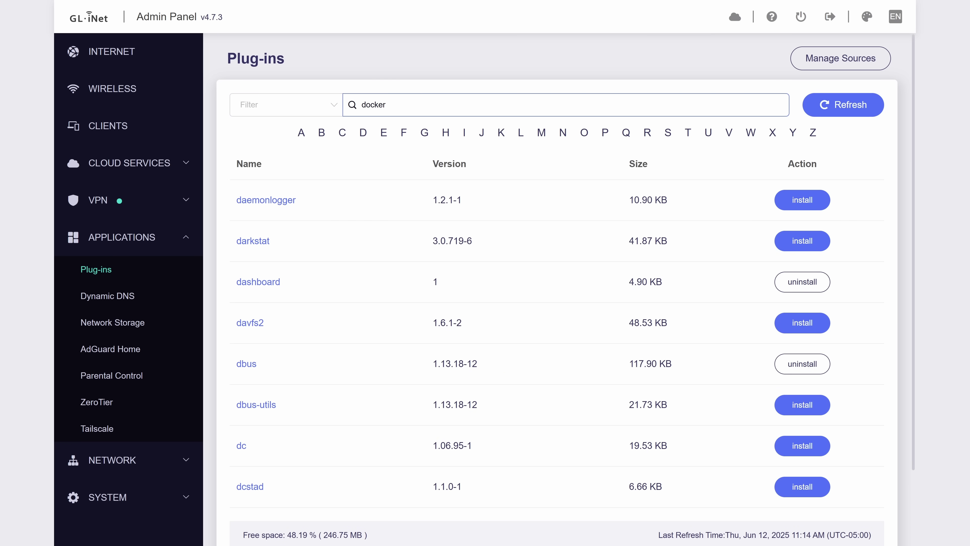
pyautogui.click(802, 200)
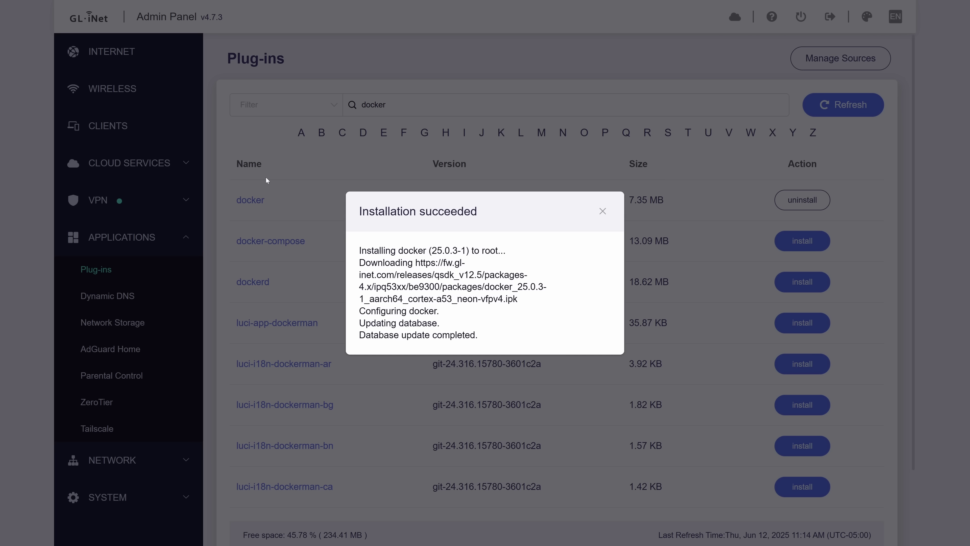
pyautogui.click(603, 211)
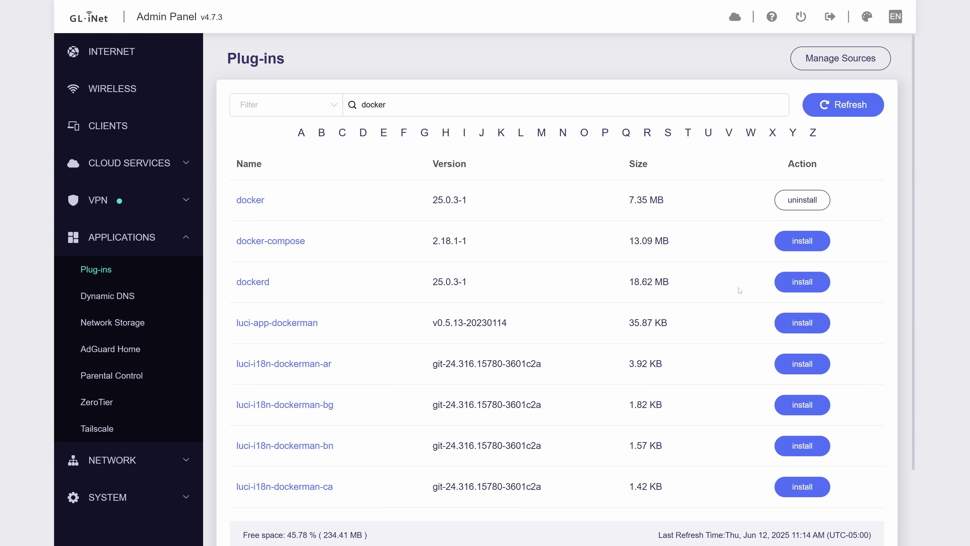
pyautogui.click(802, 281)
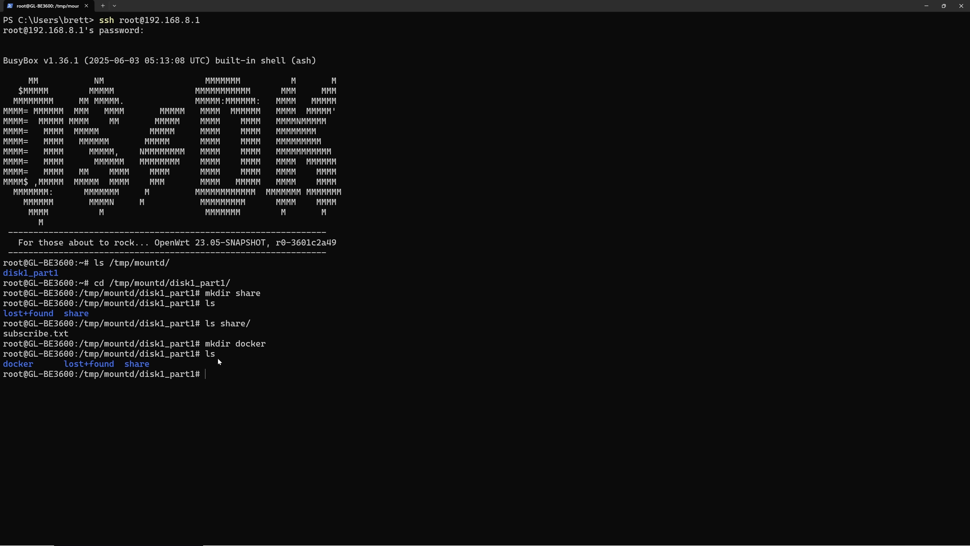
pyautogui.write('docker p')
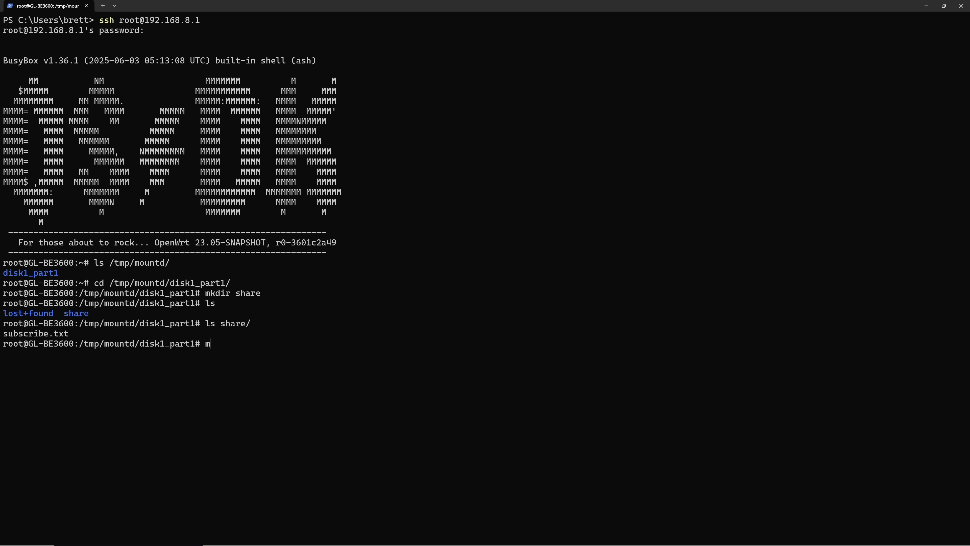
# - Create a docker folder on disk1_part1 and clear the terminal
pyautogui.write('kdir docker')
pyautogui.press('Return')
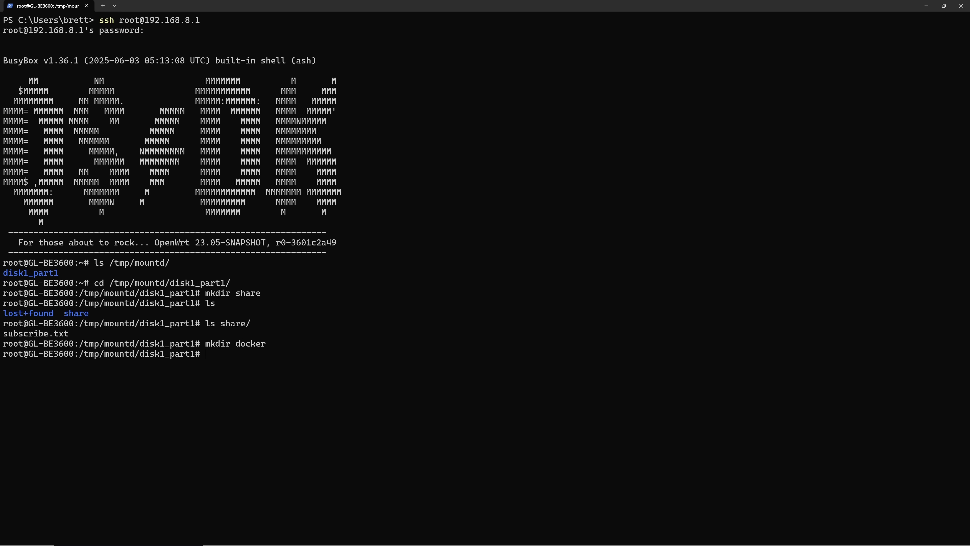
pyautogui.hotkey('ctrl', 'l')
# - Open /etc/config/dockerd in vi, confirm data_root is /tmp/mountd/disk1_part1/docker, and quit
pyautogui.write('vi ')
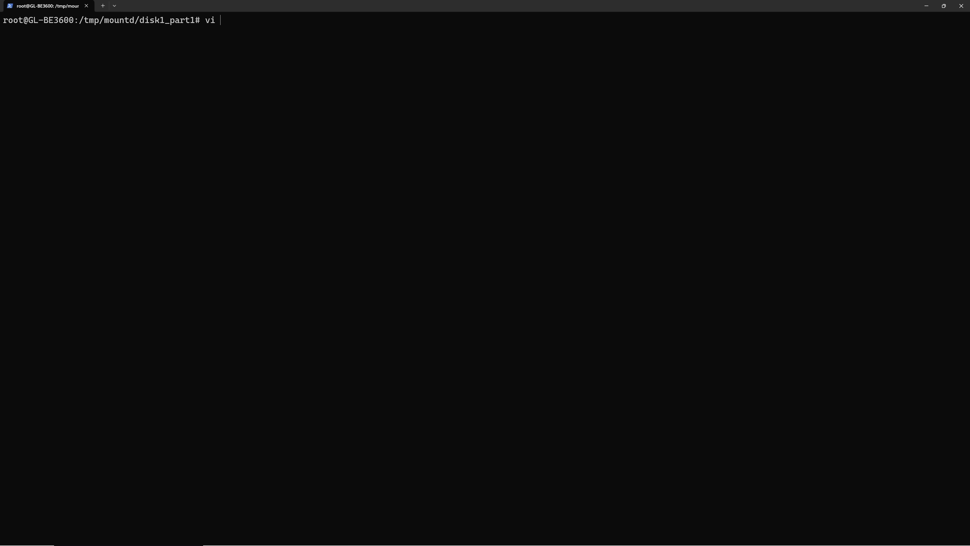
pyautogui.write('/etc/conf')
pyautogui.press('Tab')
pyautogui.write('d')
pyautogui.press('Tab')
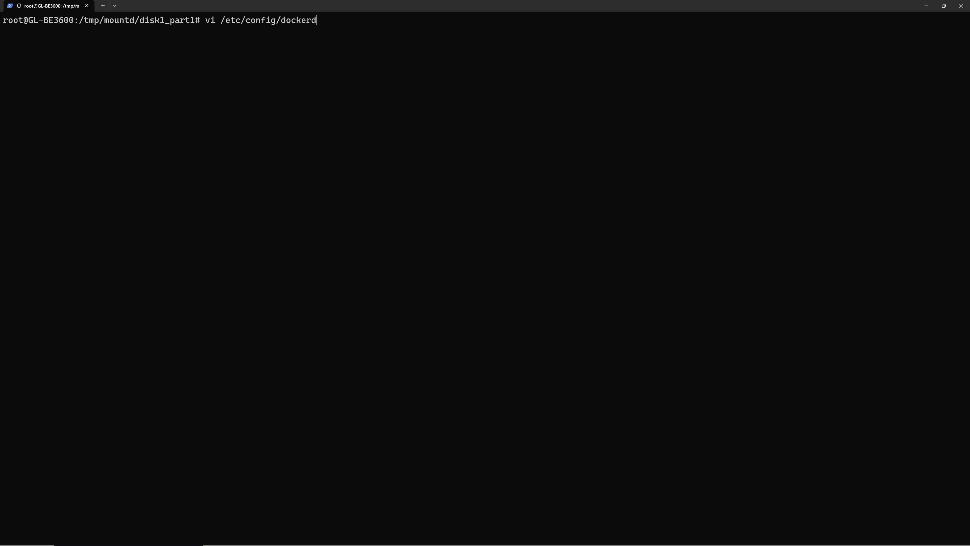
pyautogui.press('Return')
pyautogui.press('Down')
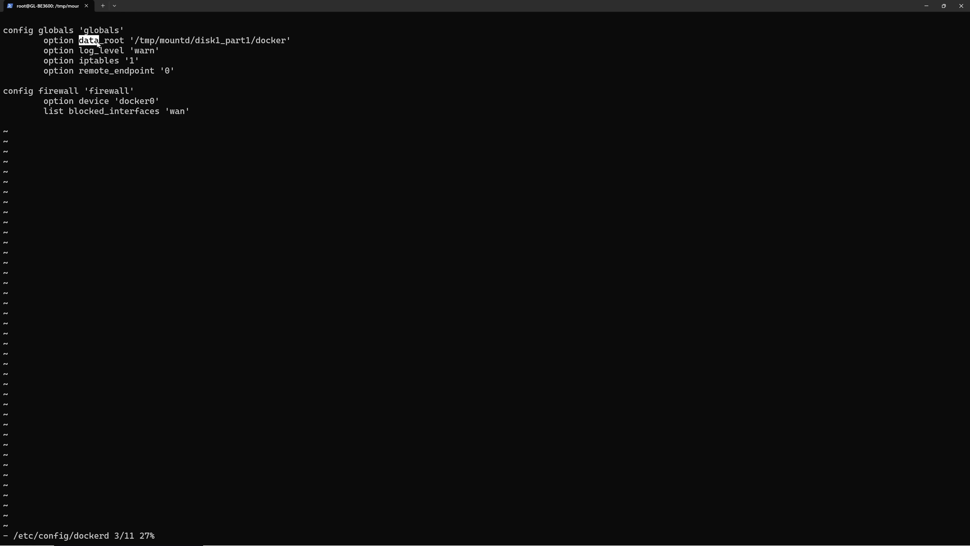
pyautogui.moveTo(98, 44); pyautogui.dragTo(290, 45)
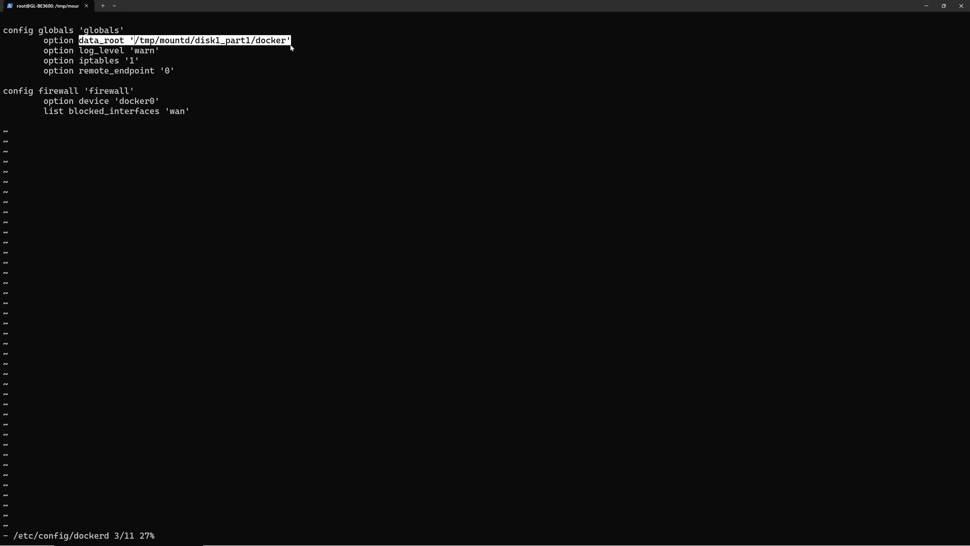
pyautogui.write(':q')
pyautogui.press('Return')
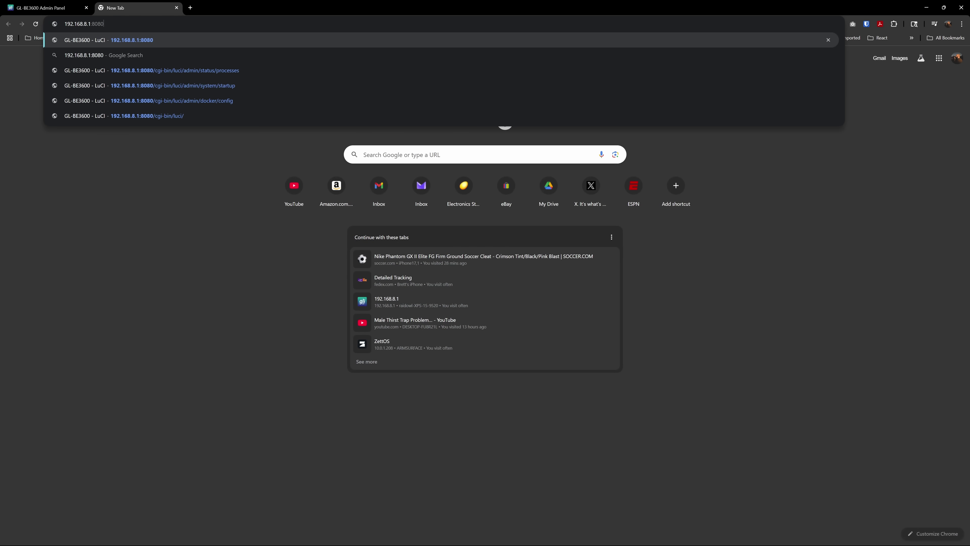
# - Load LuCI at 192.168.8.1:8080, open System > Startup, and sort init scripts by name
pyautogui.press('Return')
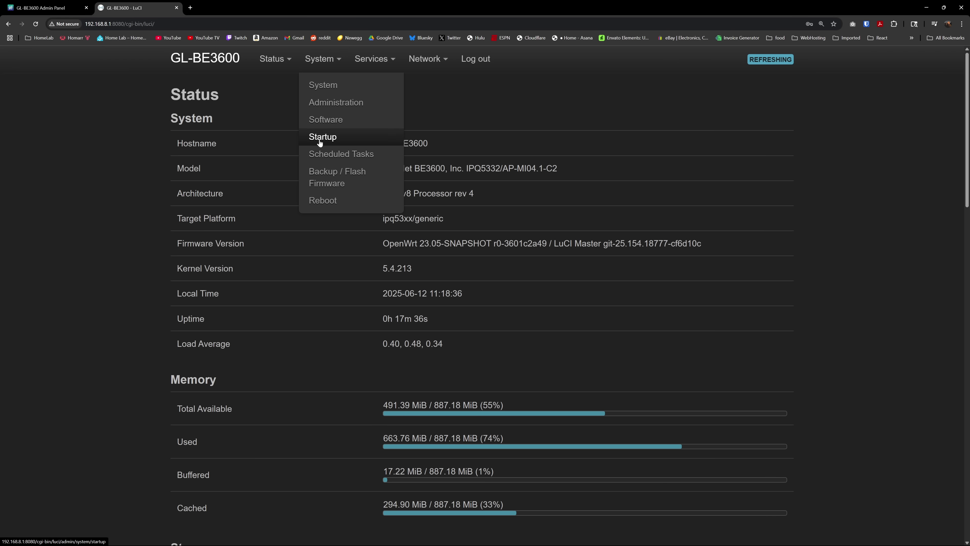
pyautogui.click(321, 142)
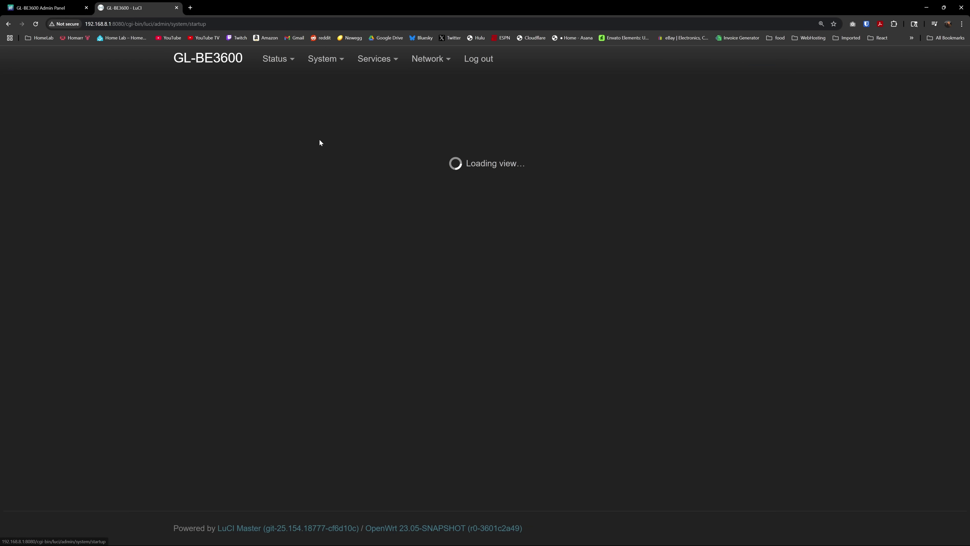
pyautogui.click(363, 185)
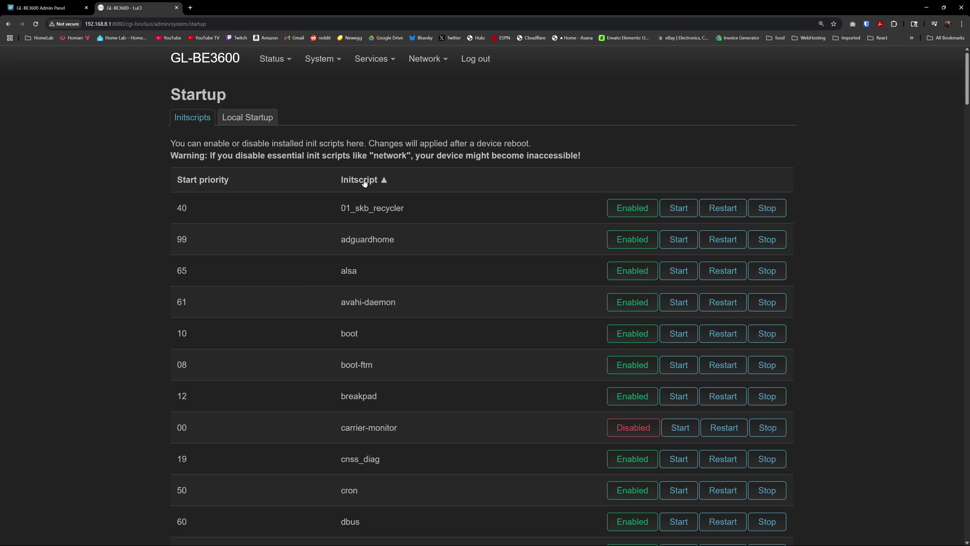
pyautogui.scroll(-10, 700, 365)
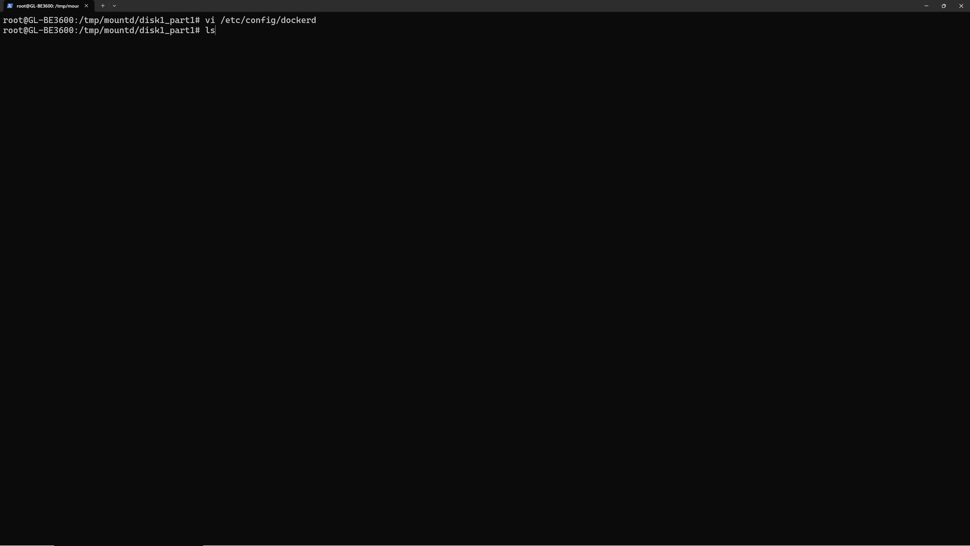
# - List the docker folder's contents and create the portainer_data volume
pyautogui.write('docker/')
pyautogui.press('Return')
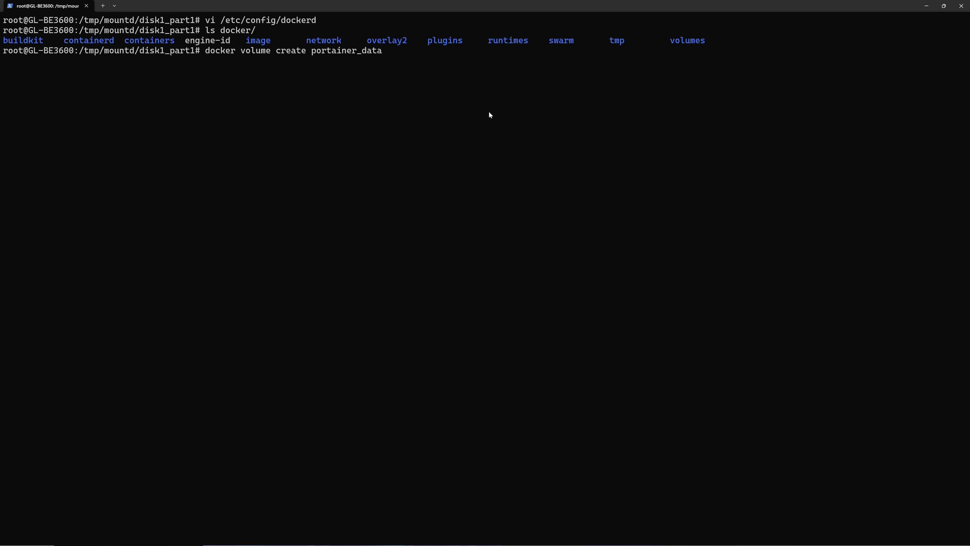
pyautogui.press('Return')
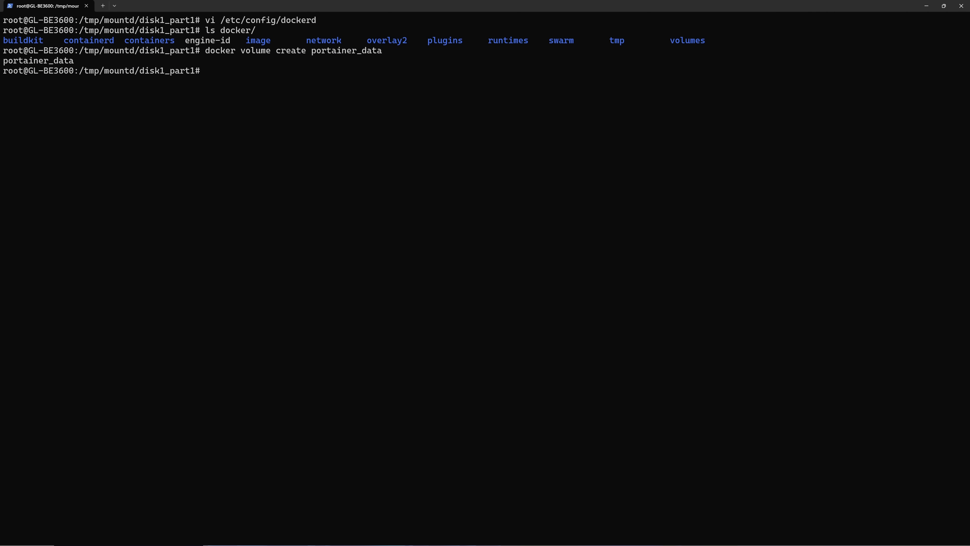
# - Run the portainer-ce:lts container with --restart=always and --net=host, then load port 9443
pyautogui.rightClick(217, 80)
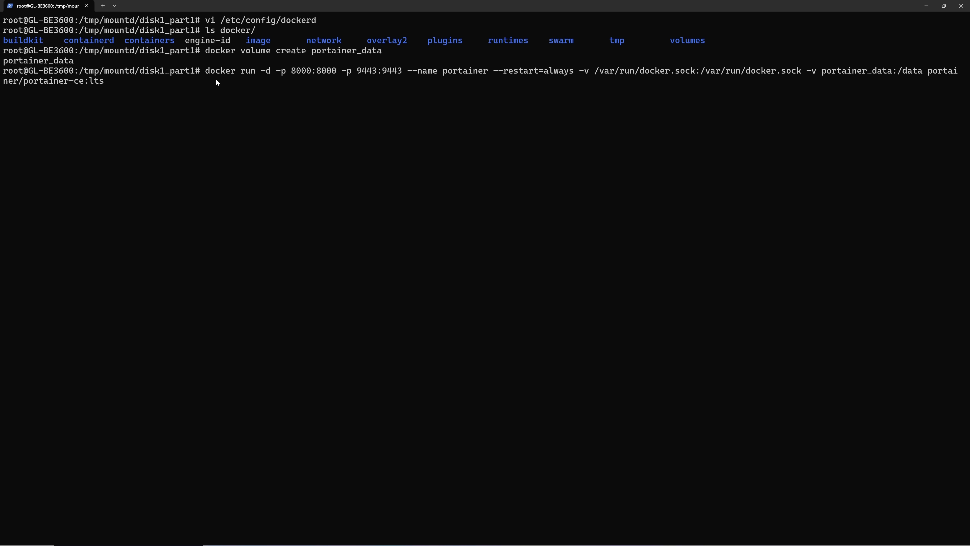
pyautogui.press('Right')
pyautogui.write('--')
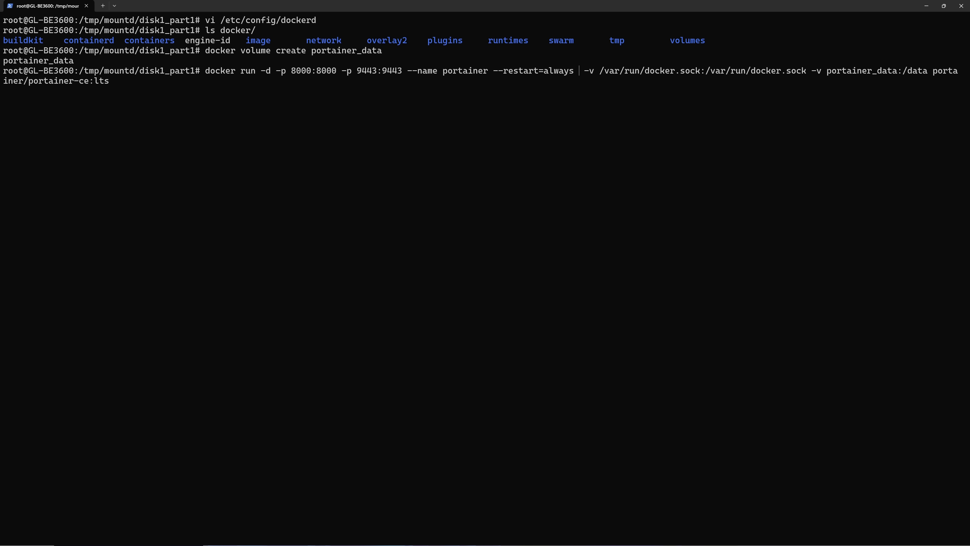
pyautogui.write('net=host')
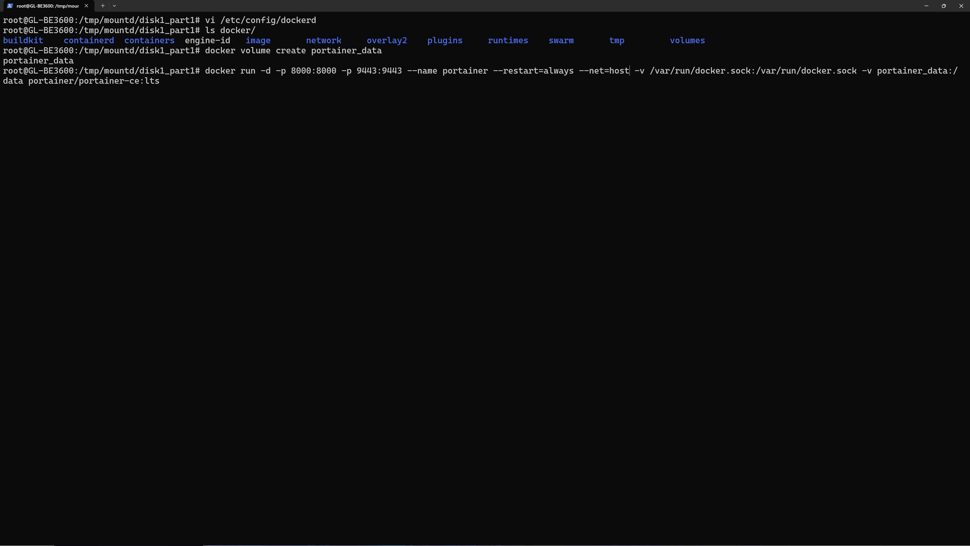
pyautogui.press('Return')
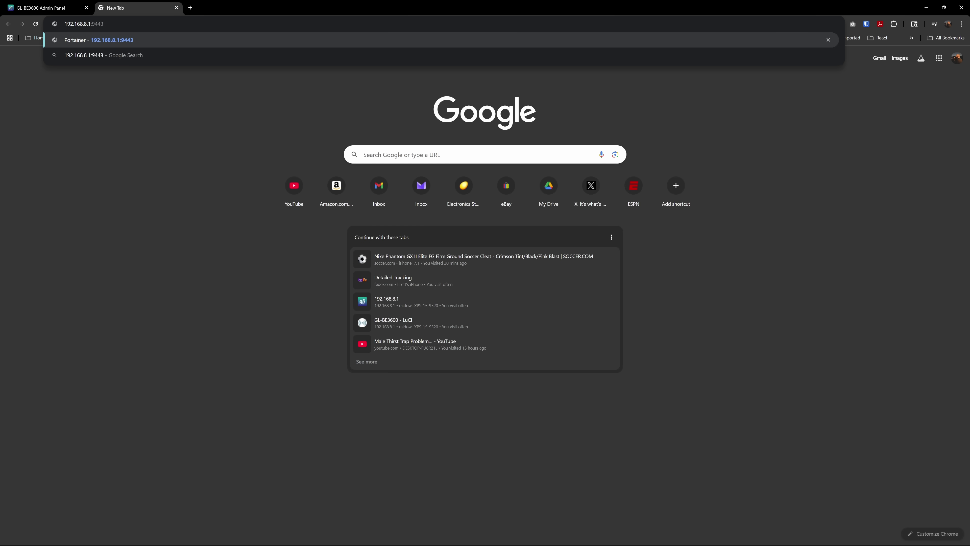
pyautogui.press('Return')
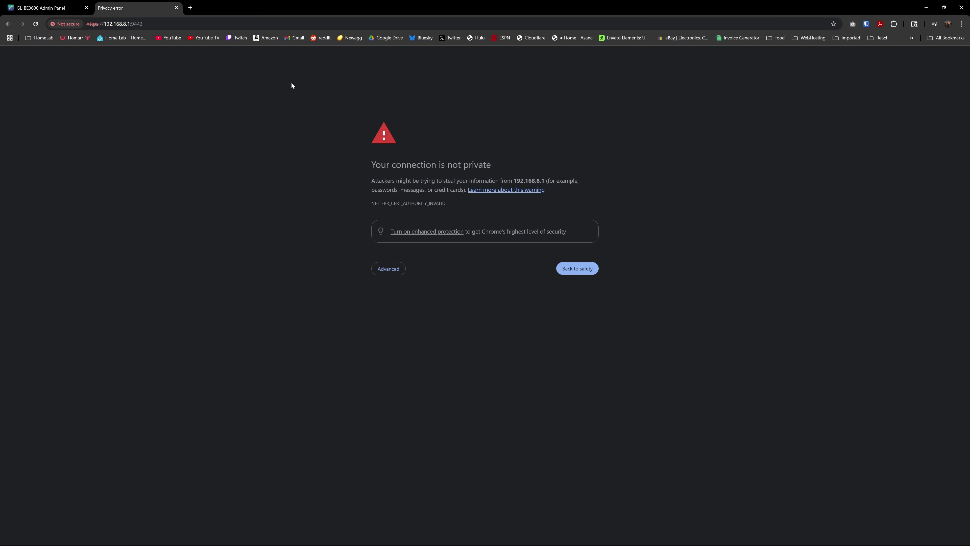
# - Bypass the certificate warning, finish Portainer quick setup, and open the local environment's Containers list
pyautogui.click(385, 272)
pyautogui.click(400, 328)
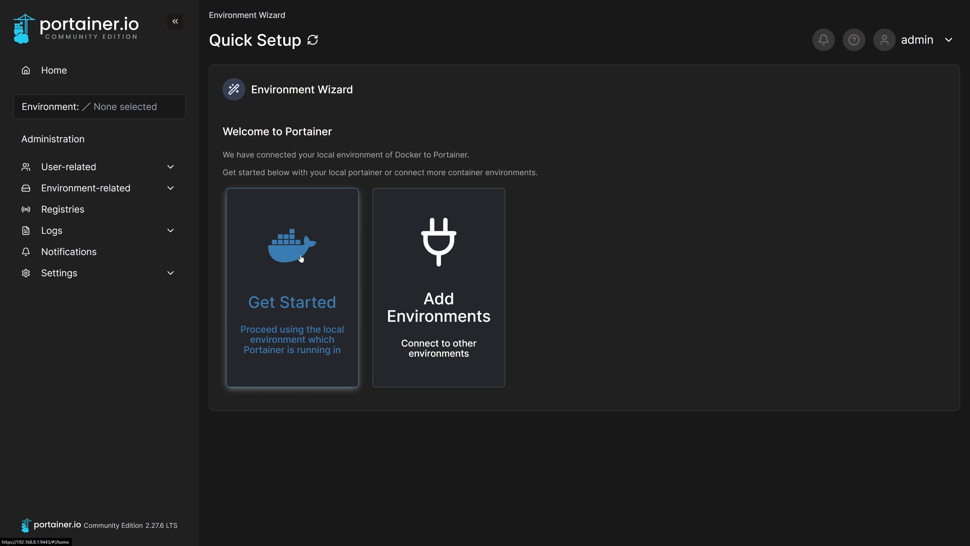
pyautogui.click(301, 258)
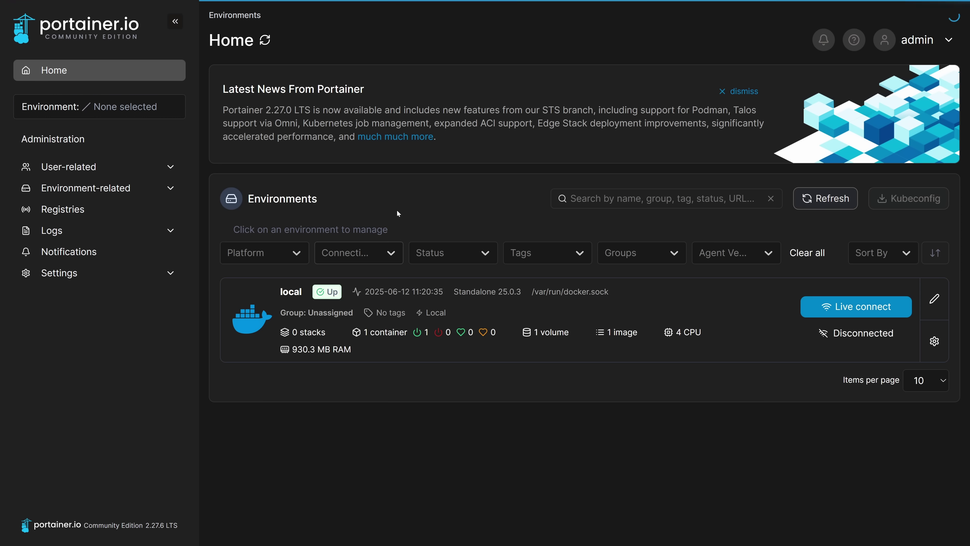
pyautogui.click(497, 307)
pyautogui.click(648, 268)
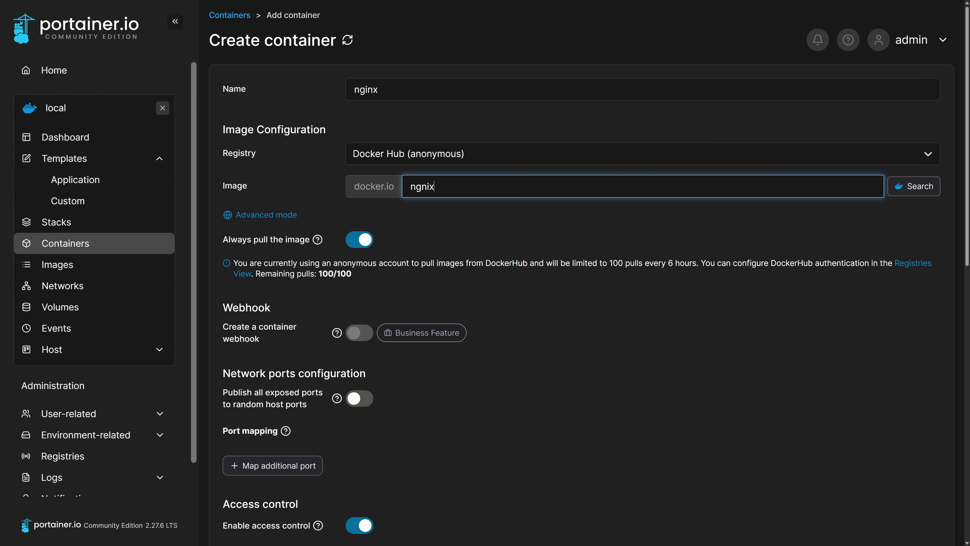
pyautogui.scroll(-2, 335, 251)
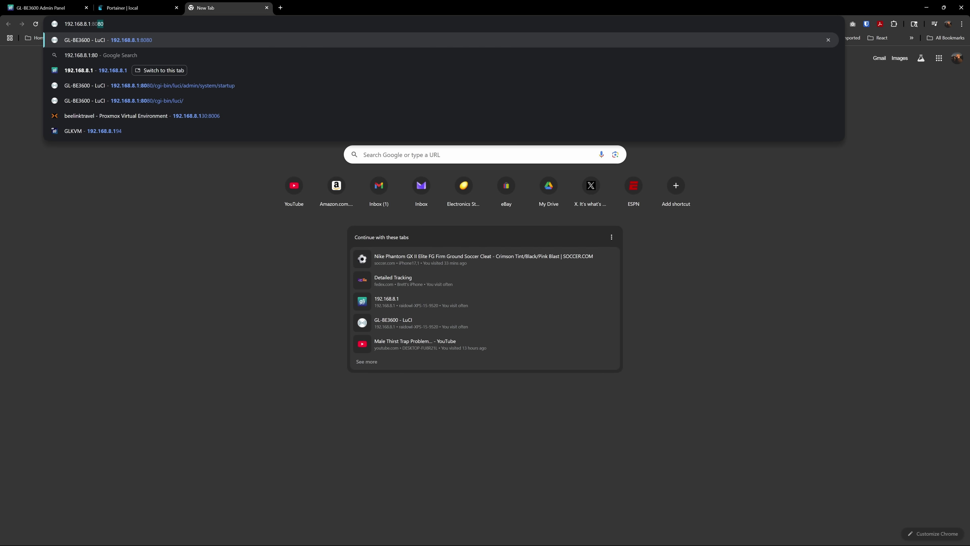
# - Load the router admin panel at 192.168.8.1 and begin entering the replacement HTTP port
pyautogui.press('BackSpace')
pyautogui.press('Return')
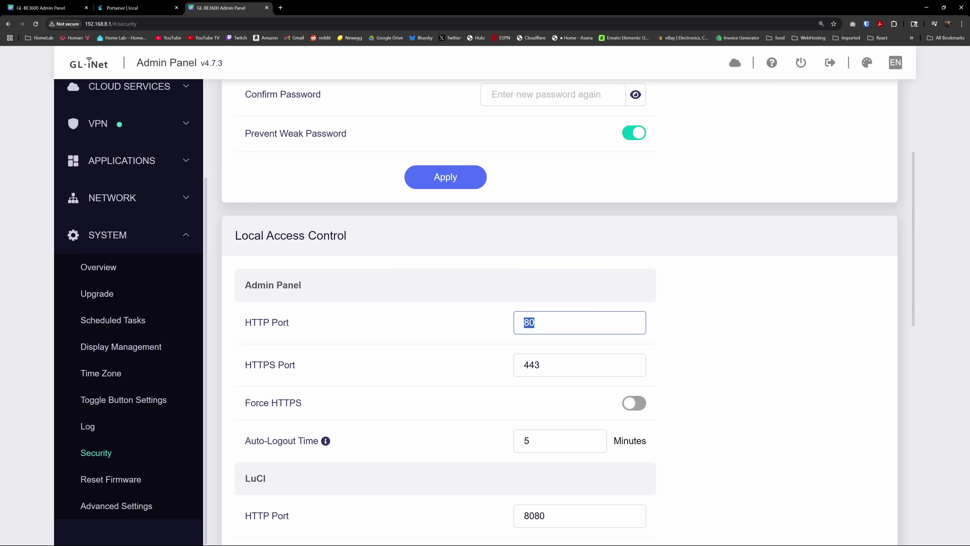
pyautogui.write('8')
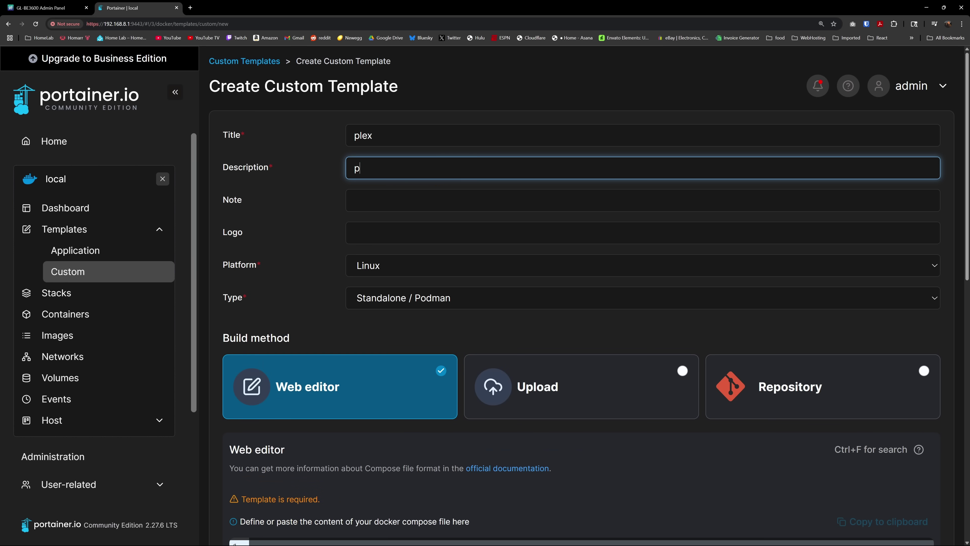
# - Title the custom template 'plex' and paste the Plex compose file into the web editor
pyautogui.write('lex lol')
pyautogui.scroll(-6, 437, 247)
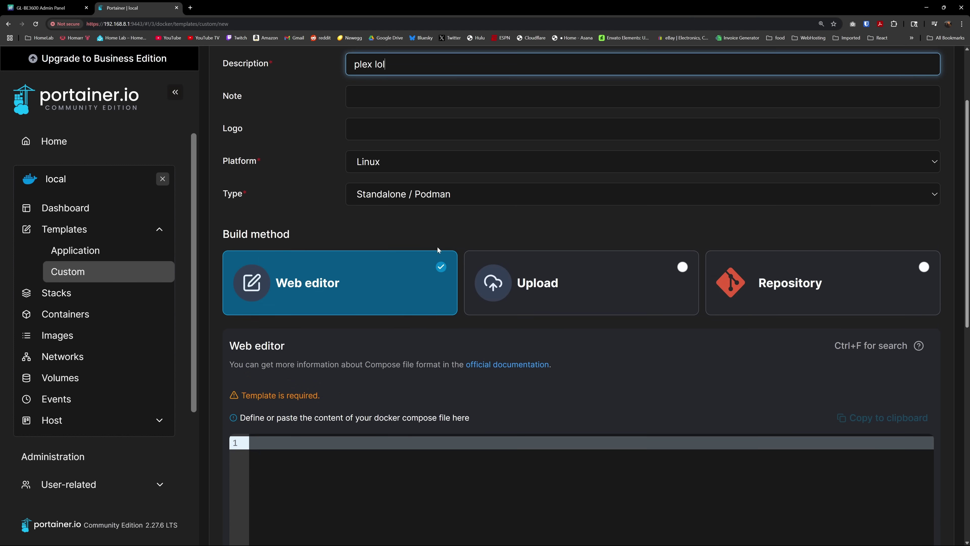
pyautogui.click(411, 319)
pyautogui.write('--- services:   plex:     image: lscr.io/linuxserver/plex:latest     container_name: plex     network_mode: host     environment:       - PUID=1000       - PGID=1000       - TZ=Etc/UTC       - VERSION=docker       - PLEX_CLAIM= #optional     volumes:       - /path/to/plex/library:/config       - /path/to/tvseries:/tv       - /path/to/movies:/movies     restart: unless-stopped')
# - Delete the config and tvseries volume lines and the placeholder /path/to/movies host path
pyautogui.scroll(-3, 580, 295)
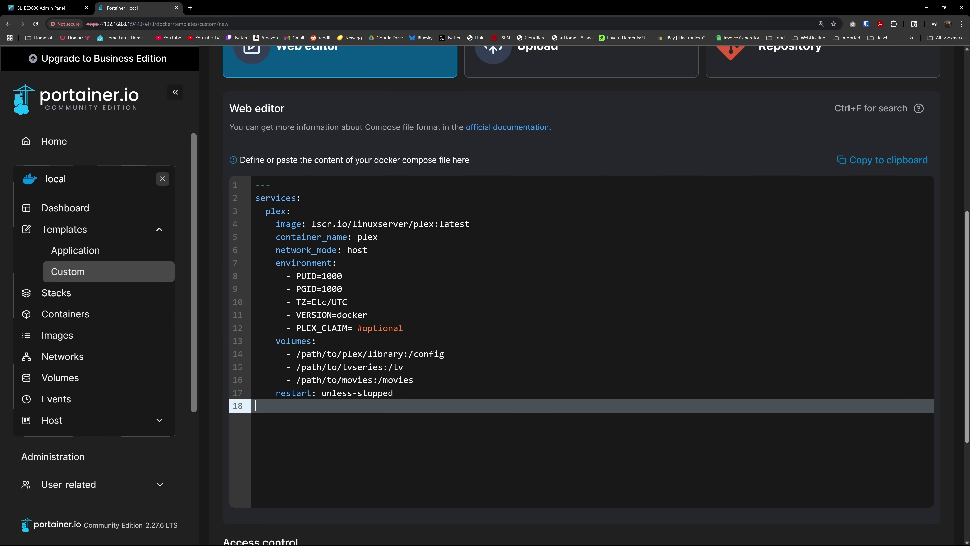
pyautogui.moveTo(404, 367); pyautogui.dragTo(223, 360)
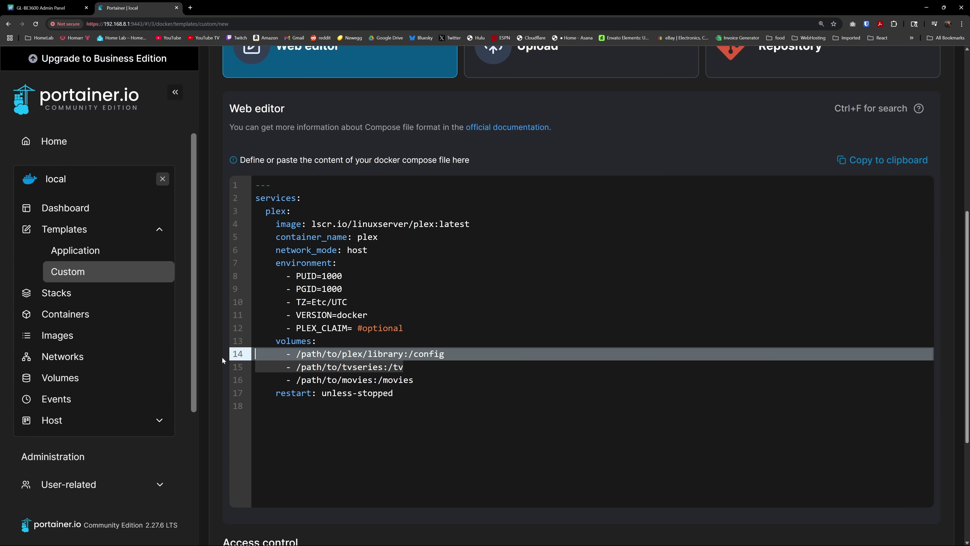
pyautogui.press('BackSpace')
pyautogui.press('BackSpace')
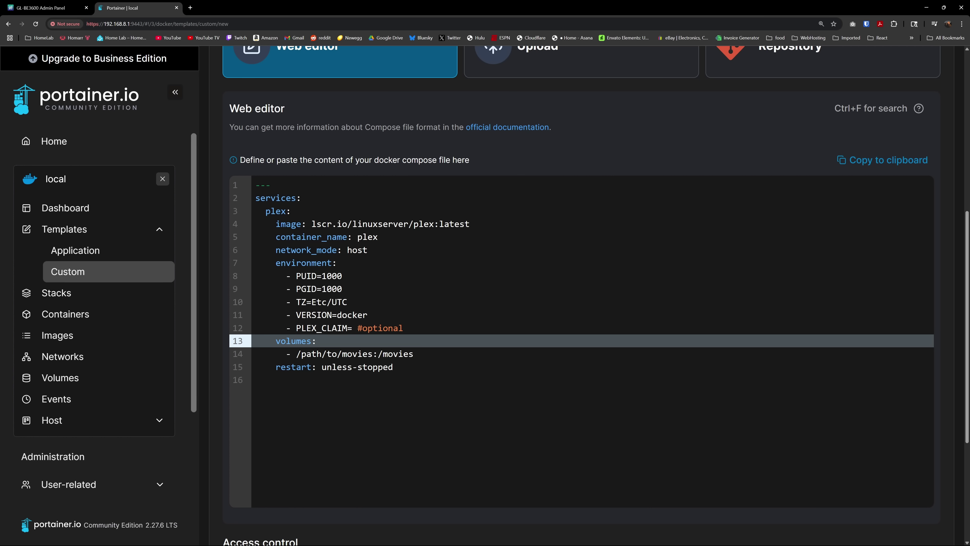
pyautogui.moveTo(298, 354); pyautogui.dragTo(372, 354)
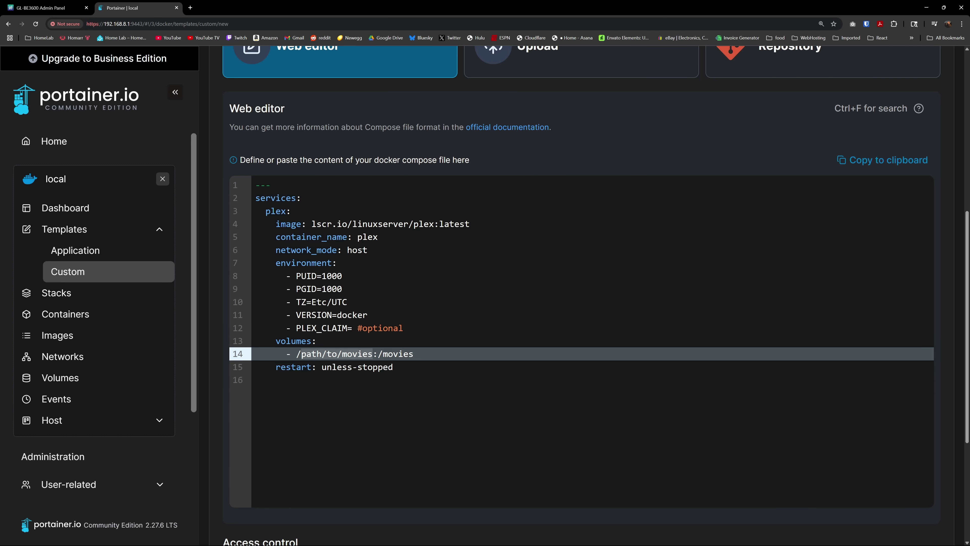
pyautogui.press('BackSpace')
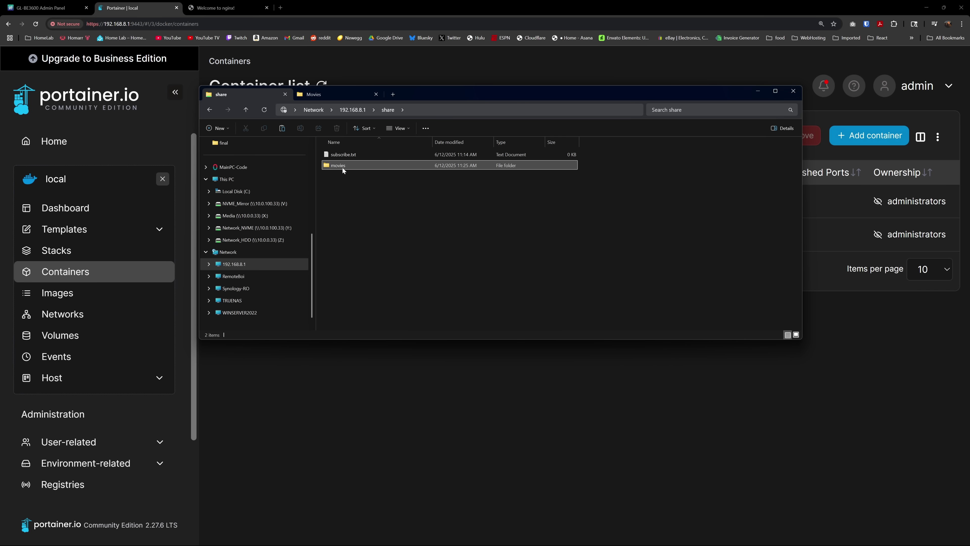
# - Paste the four movie items into the movies folder on \\192.168.8.1\share
pyautogui.doubleClick(343, 168)
pyautogui.hotkey('ctrl', 'v')
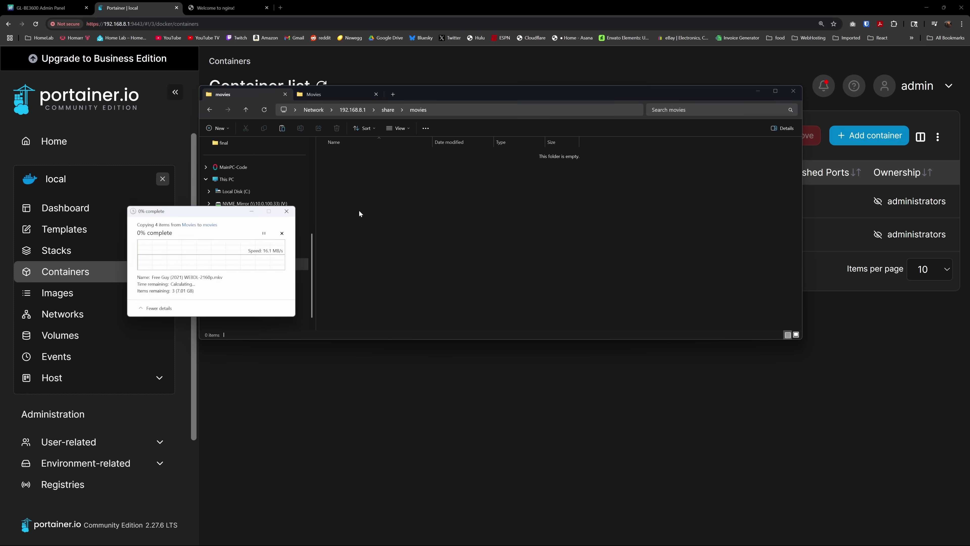
pyautogui.moveTo(229, 211); pyautogui.dragTo(518, 209)
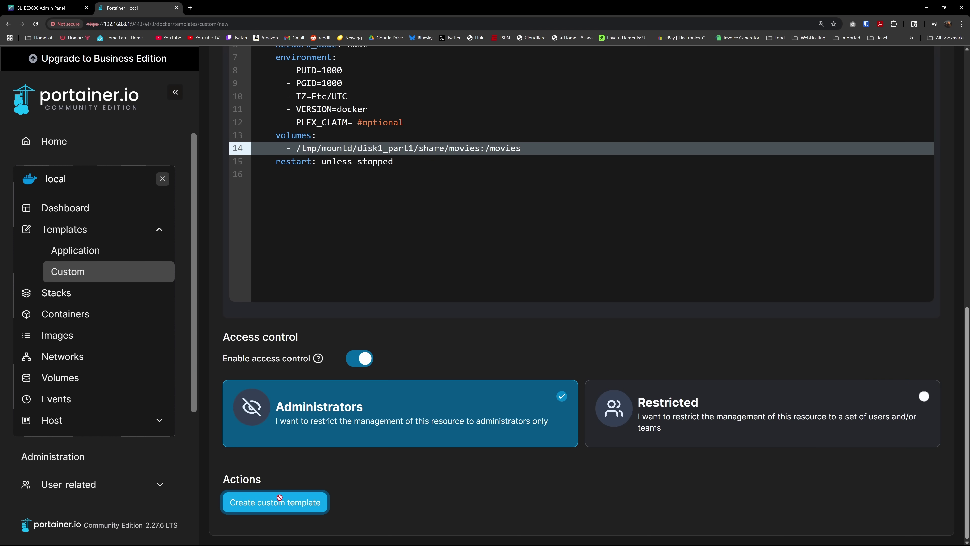
# - Save the plex custom template, then load 192.168.8.1:32400/web and reload until Server Setup appears
pyautogui.click(267, 501)
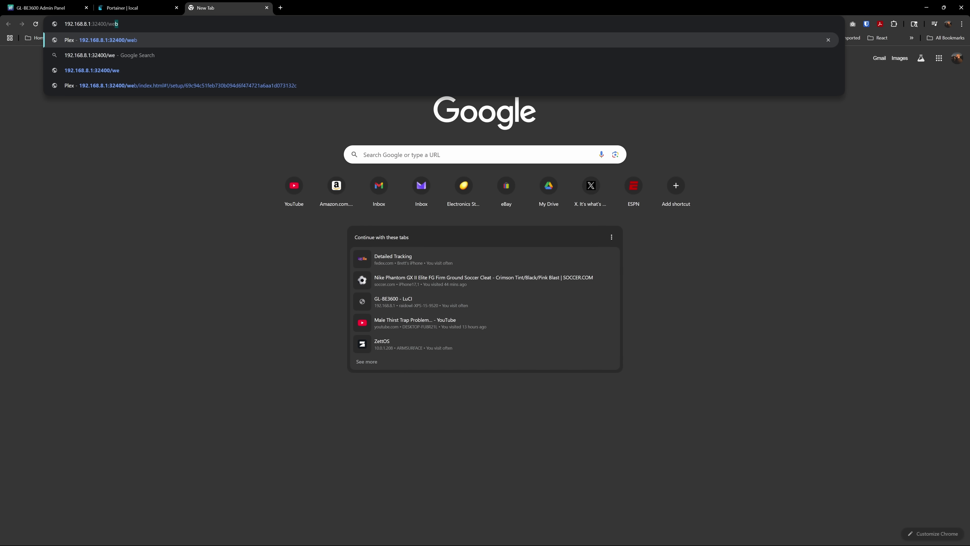
pyautogui.press('Return')
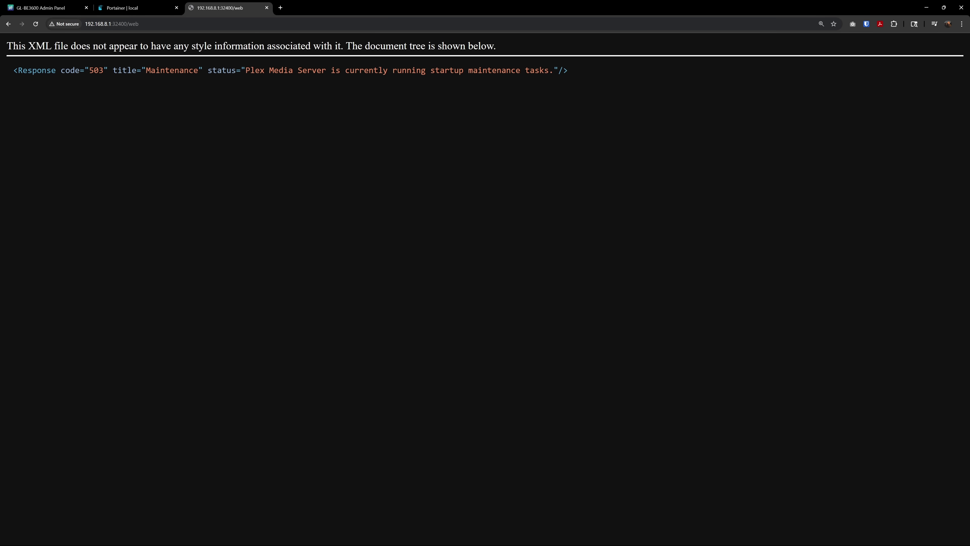
pyautogui.moveTo(564, 71); pyautogui.dragTo(374, 71)
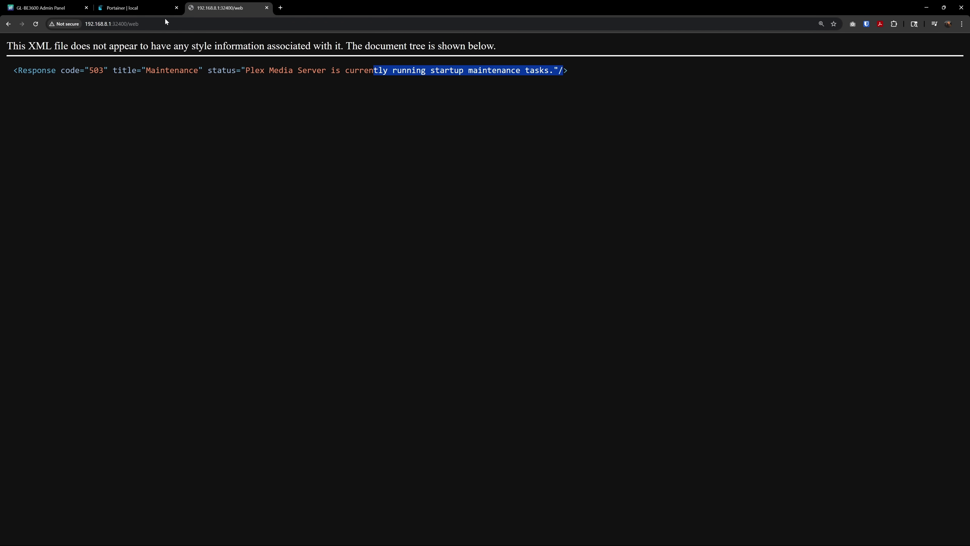
pyautogui.click(39, 24)
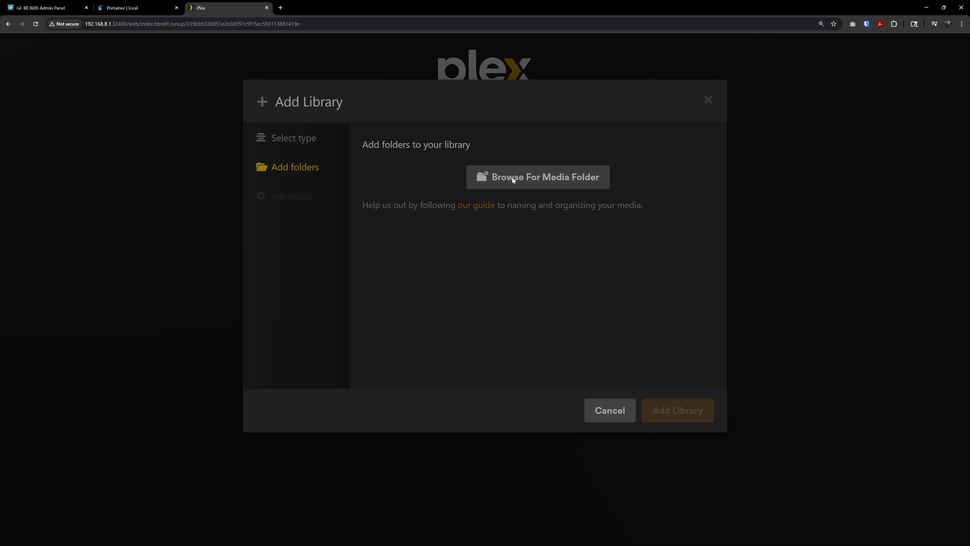
# - Pick the movies folder as the Plex library's media folder, then return to the router admin tab
pyautogui.click(512, 178)
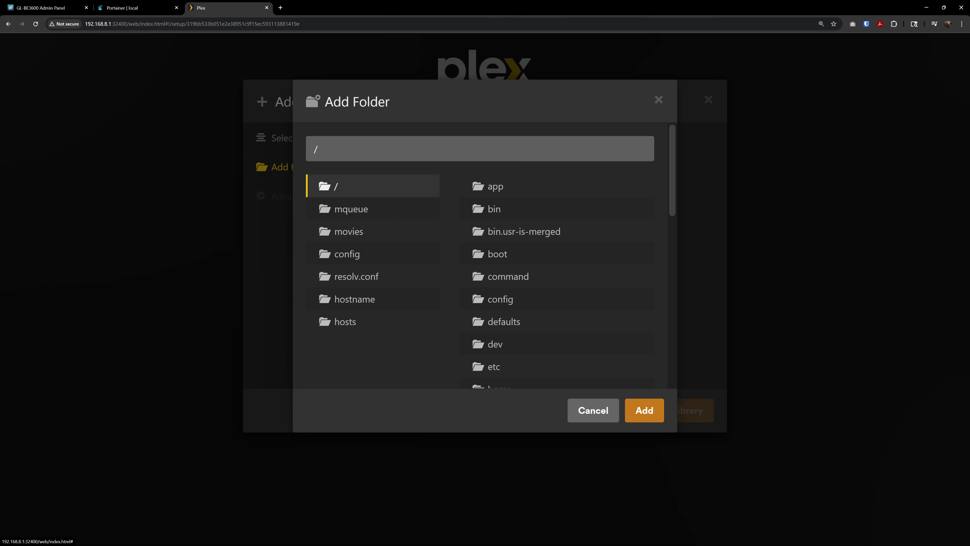
pyautogui.click(354, 237)
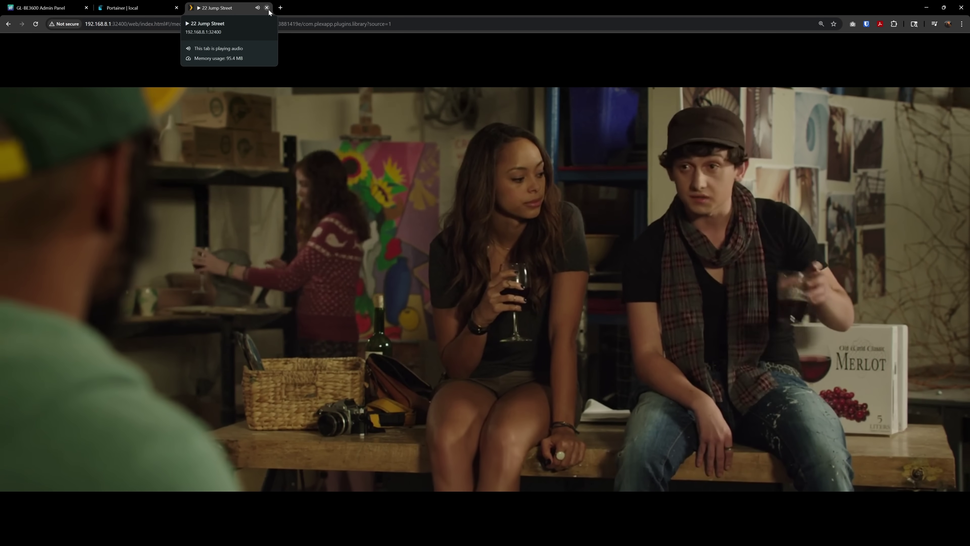
pyautogui.hotkey('ctrl', '1')
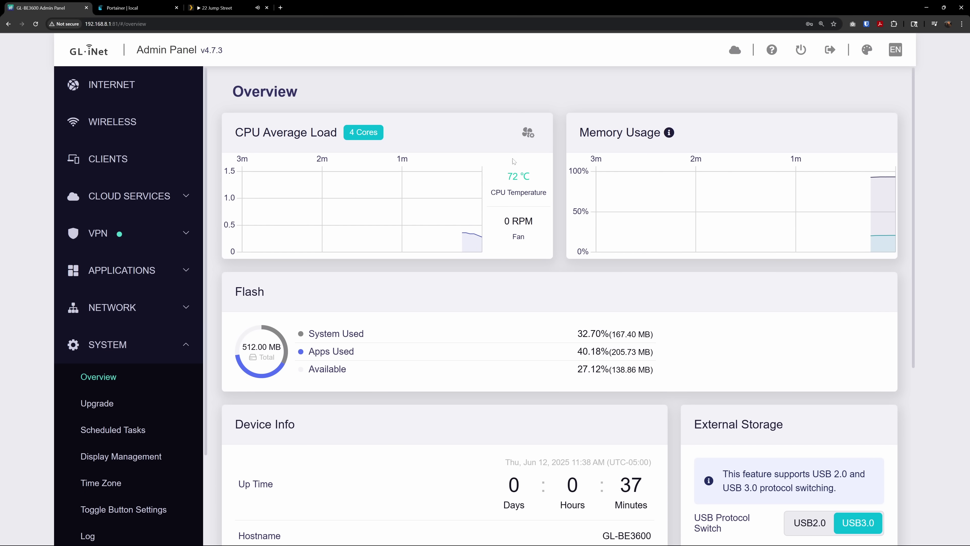
# - Drag the CPU fan's temperature threshold from 75 °C down to 72 °C in Fan Settings
pyautogui.click(531, 135)
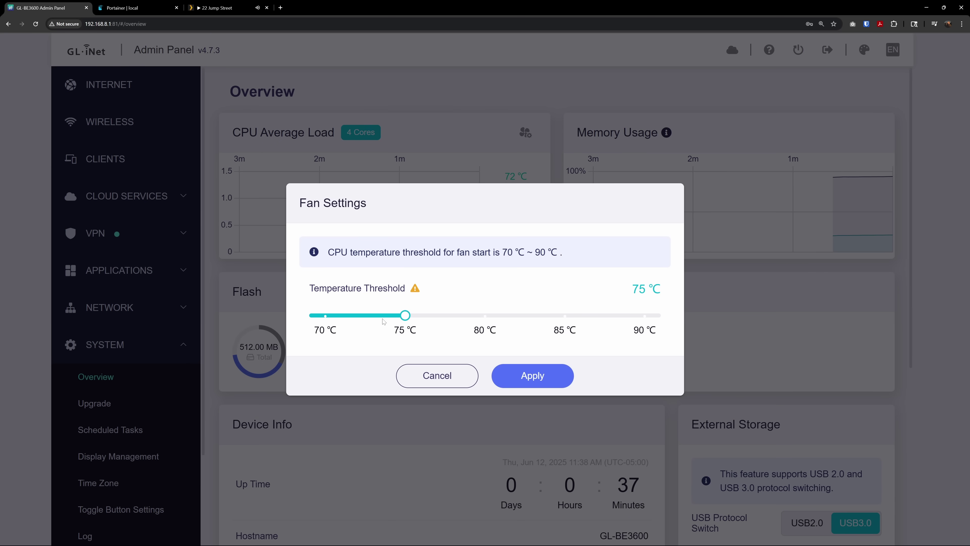
pyautogui.moveTo(400, 318); pyautogui.dragTo(352, 319)
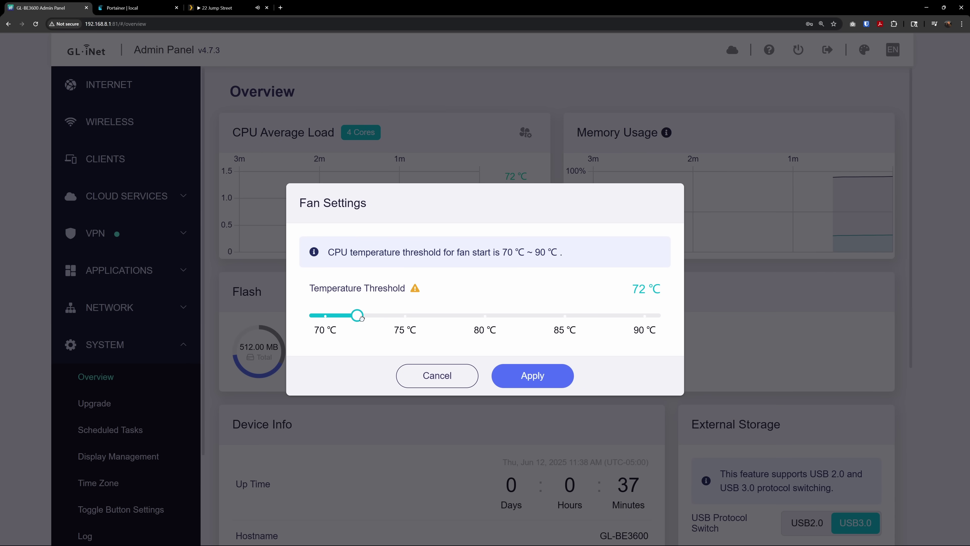